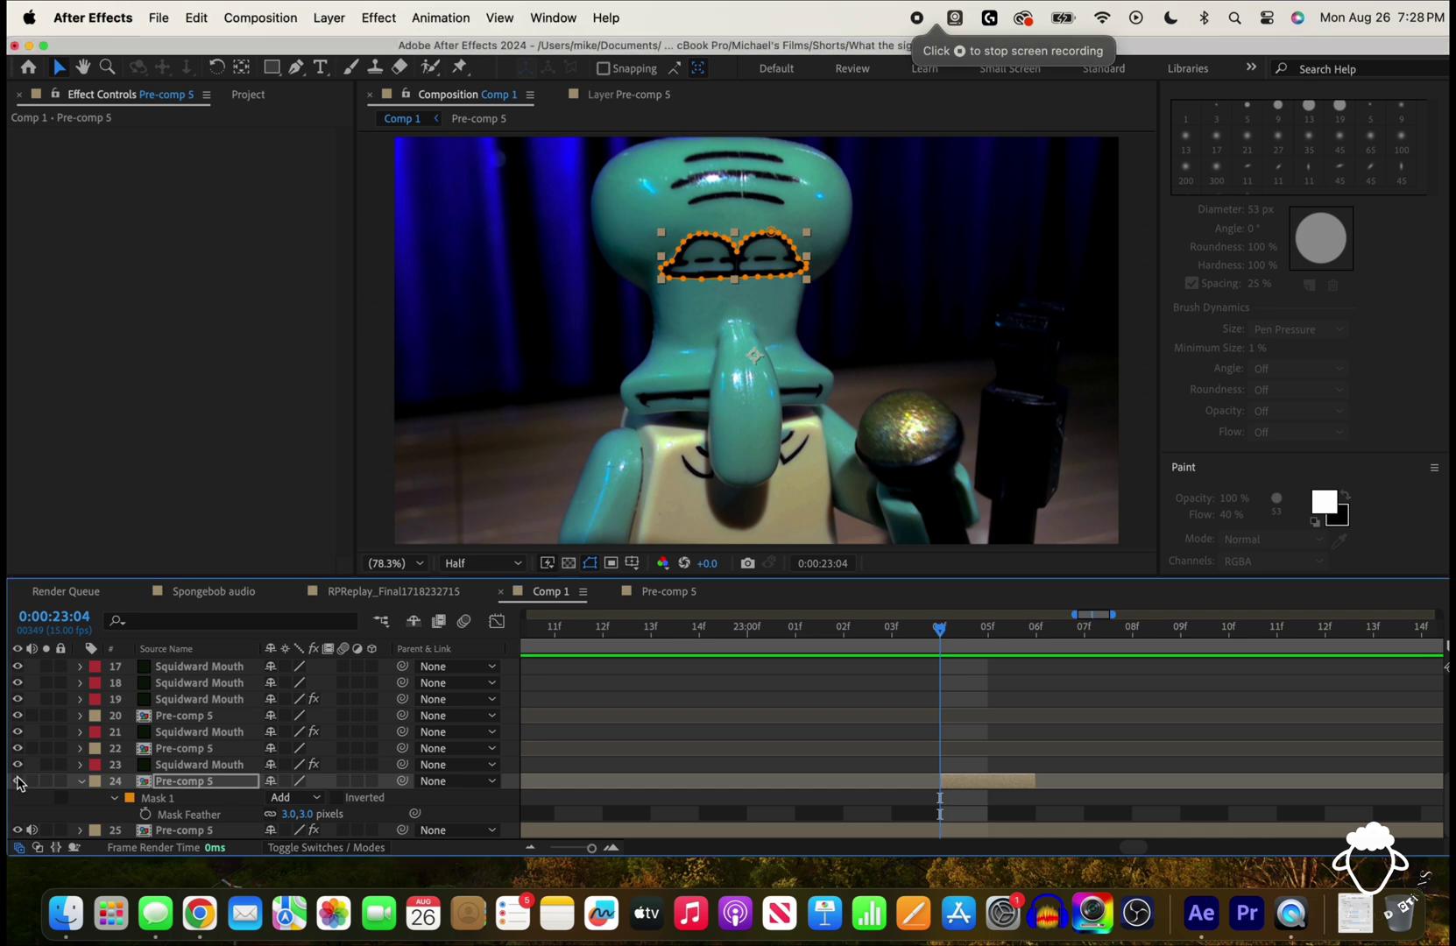
# Step: Hide the masked eyelid layer and examine the clone stamp strokes on the base Pre-comp 5 layer underneath
pyautogui.click(17, 781)
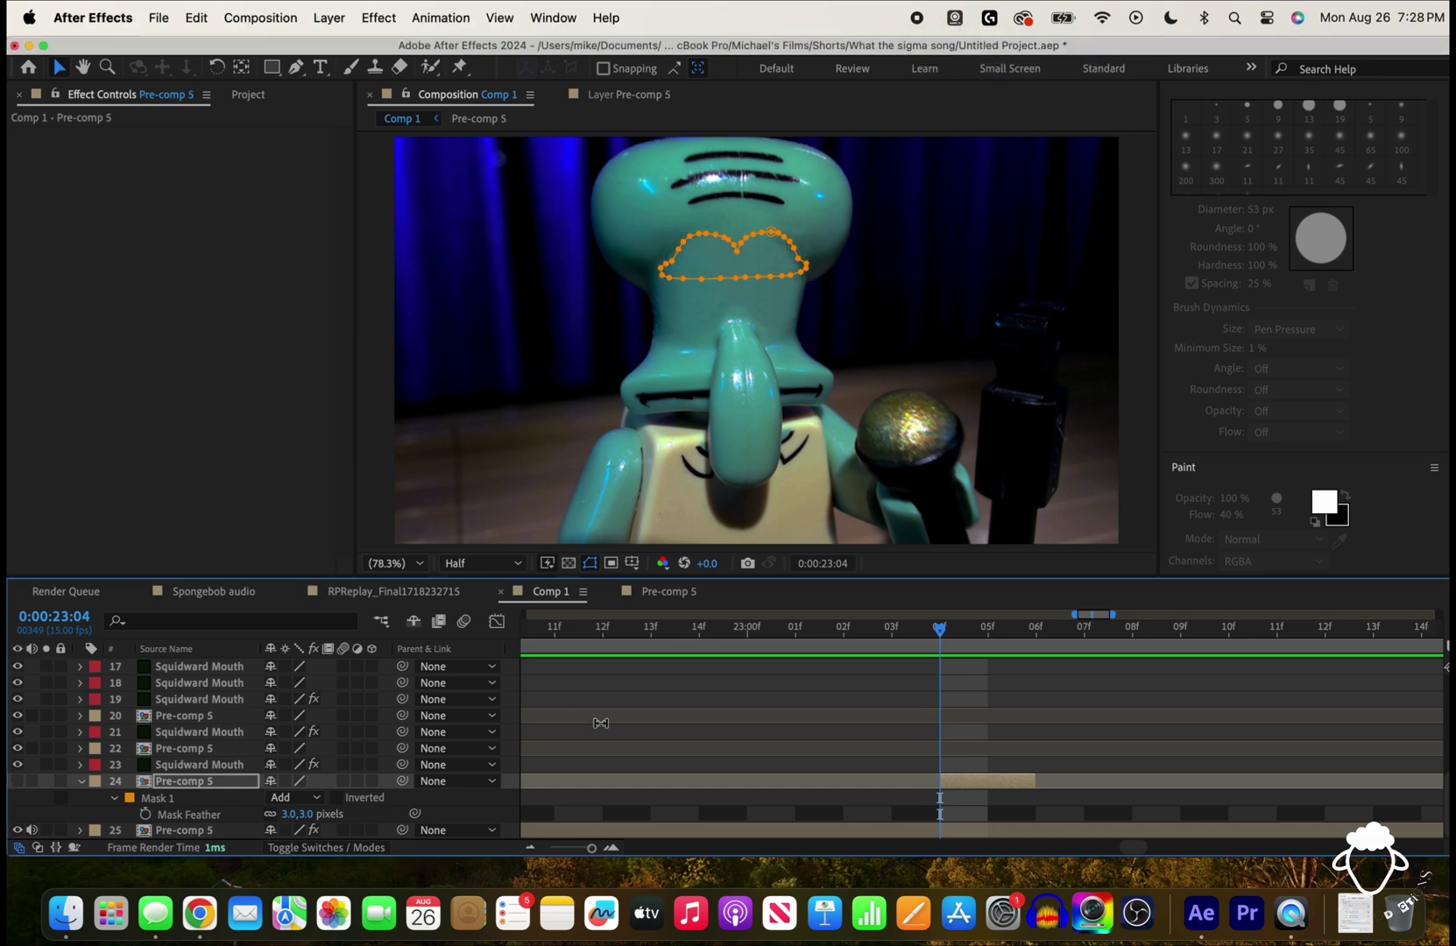
pyautogui.click(962, 832)
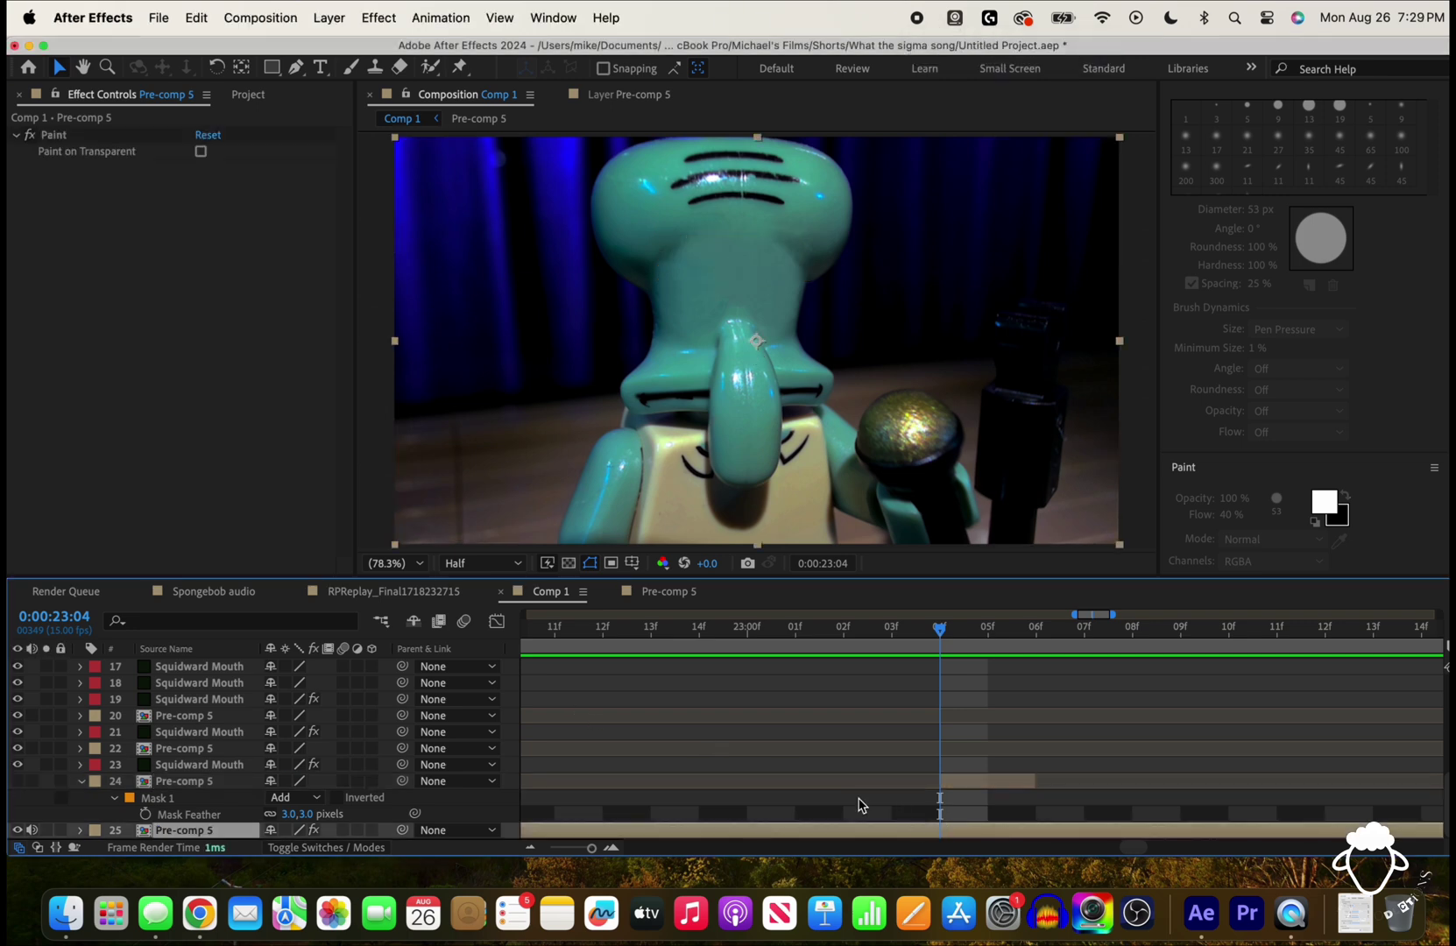
pyautogui.click(81, 830)
pyautogui.click(996, 732)
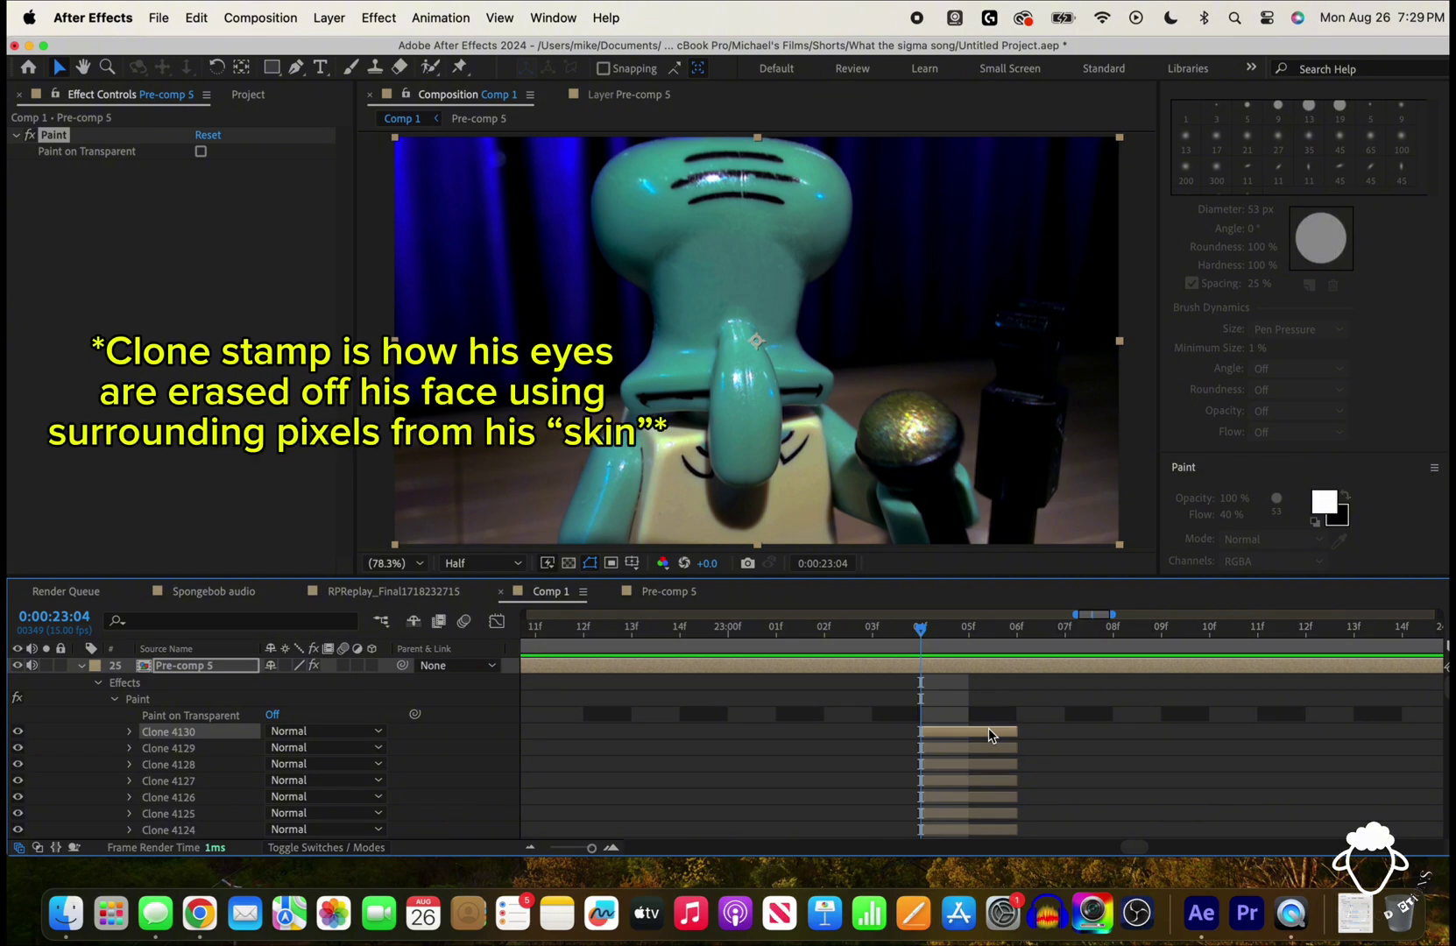
pyautogui.scroll(5, 988, 728)
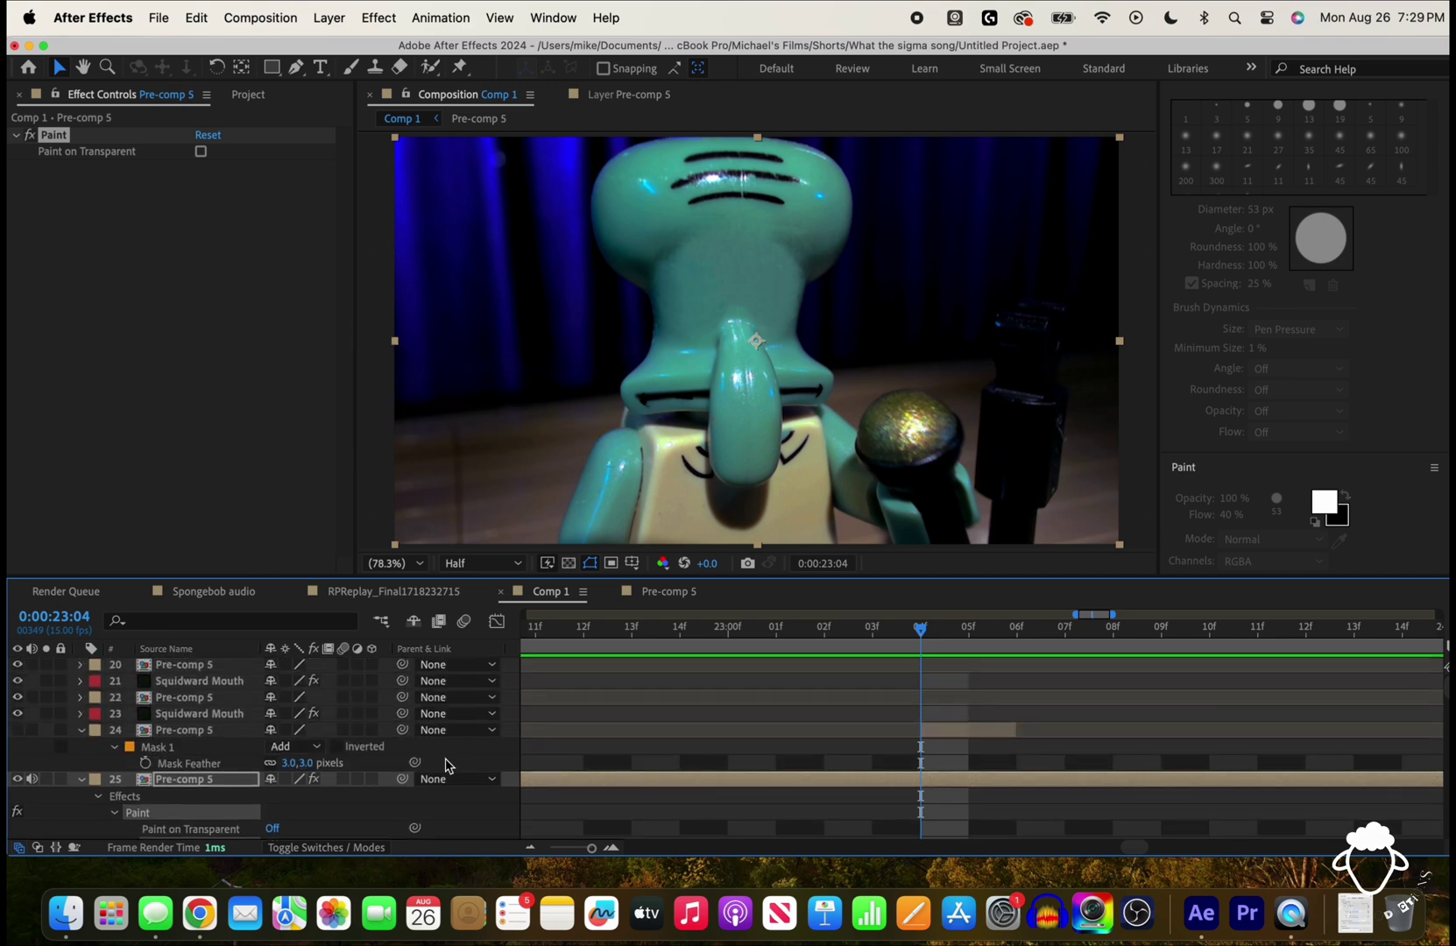
# Step: Show the masked eyelid layer again and inspect its mask around the eyelids up close
pyautogui.click(17, 730)
pyautogui.click(961, 736)
pyautogui.scroll(3, 733, 291)
pyautogui.press('space')
pyautogui.moveTo(838, 195); pyautogui.dragTo(889, 328)
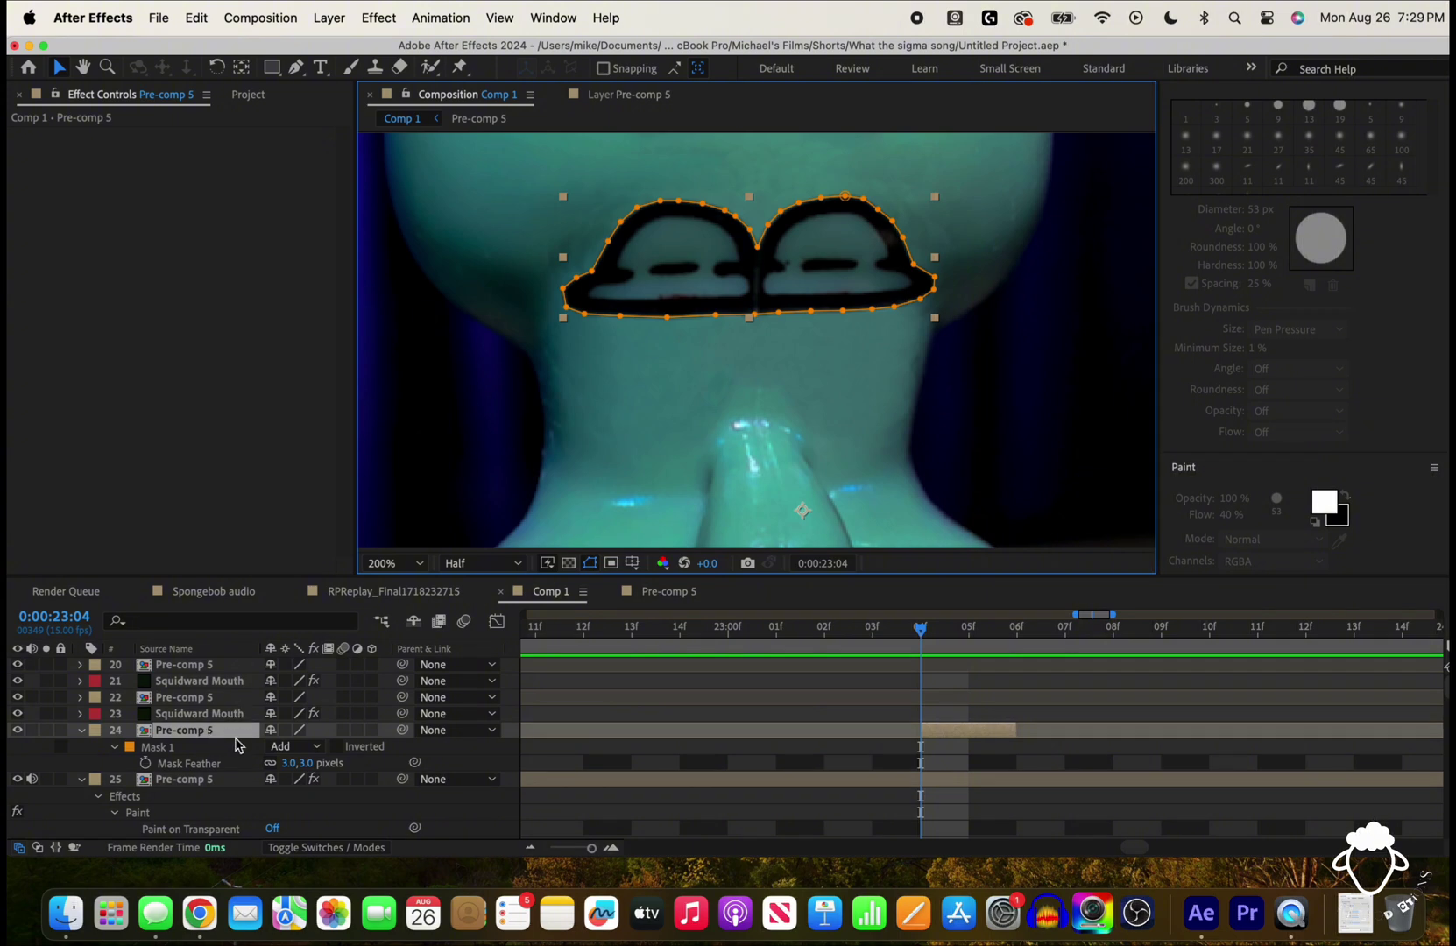
# Step: Collapse the properties of the two lowest Pre-comp 5 layers and delete the masked eyelid layer
pyautogui.click(81, 731)
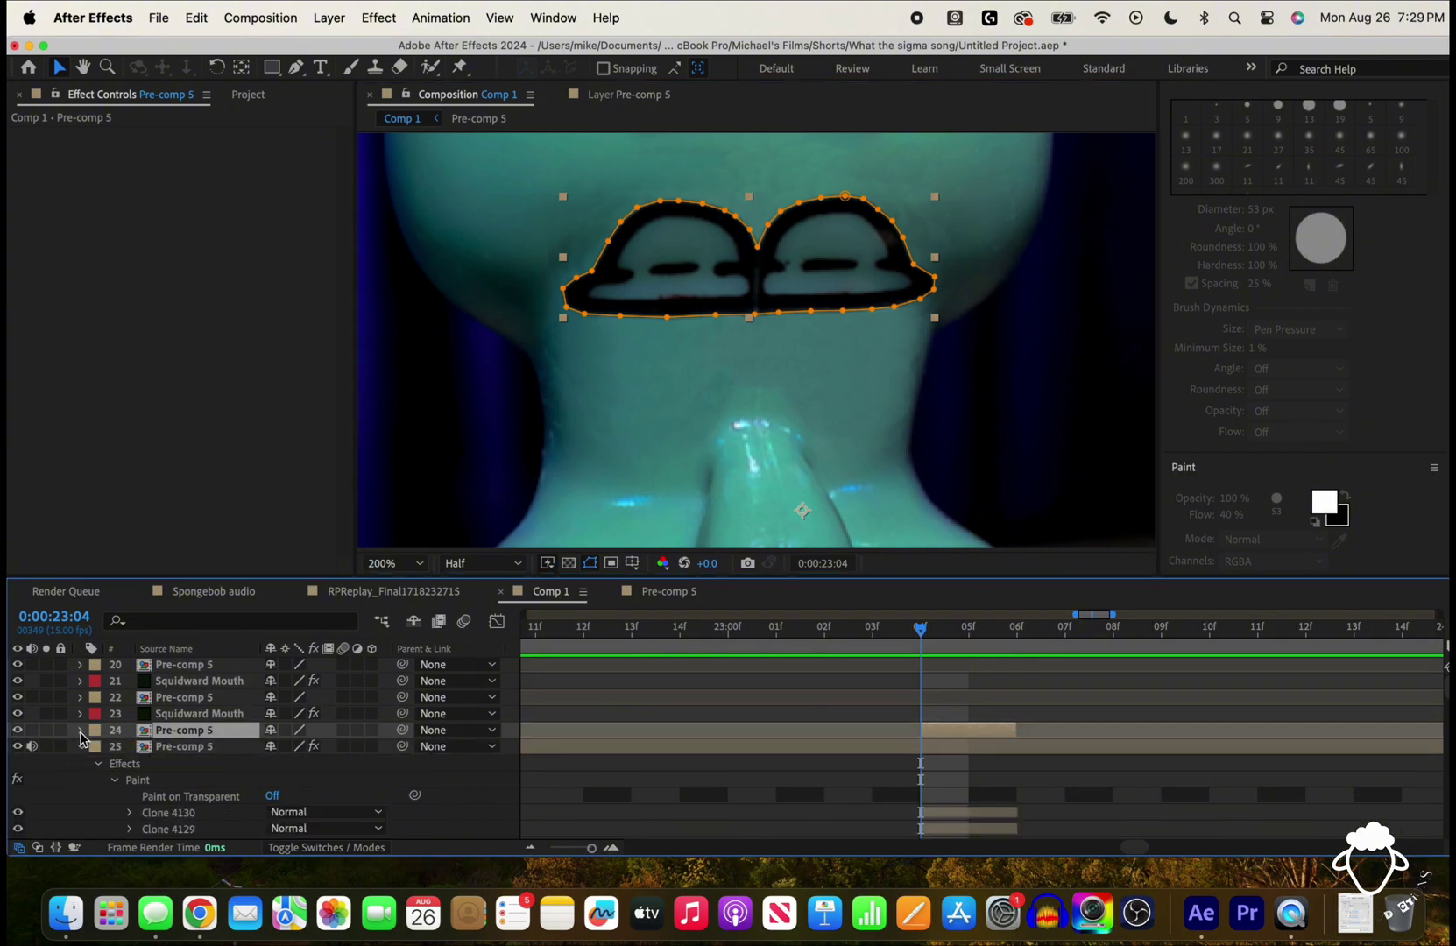
pyautogui.click(83, 749)
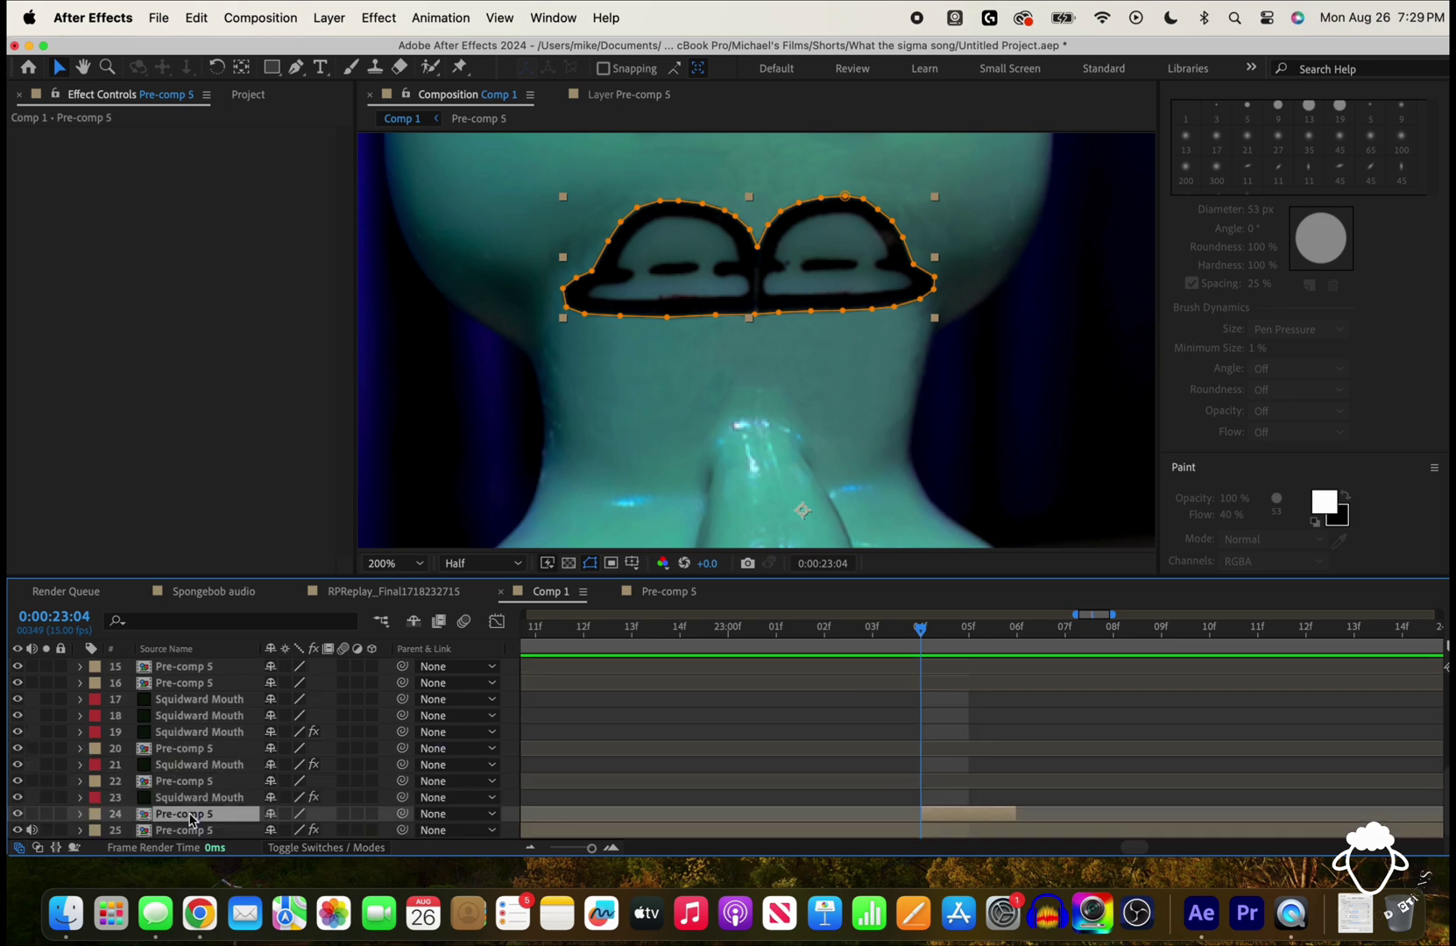
pyautogui.press('super+z')
# Step: Duplicate the base Pre-comp 5 layer and split the copy at 0:00:23:04 and at 0:00:23:06
pyautogui.click(928, 830)
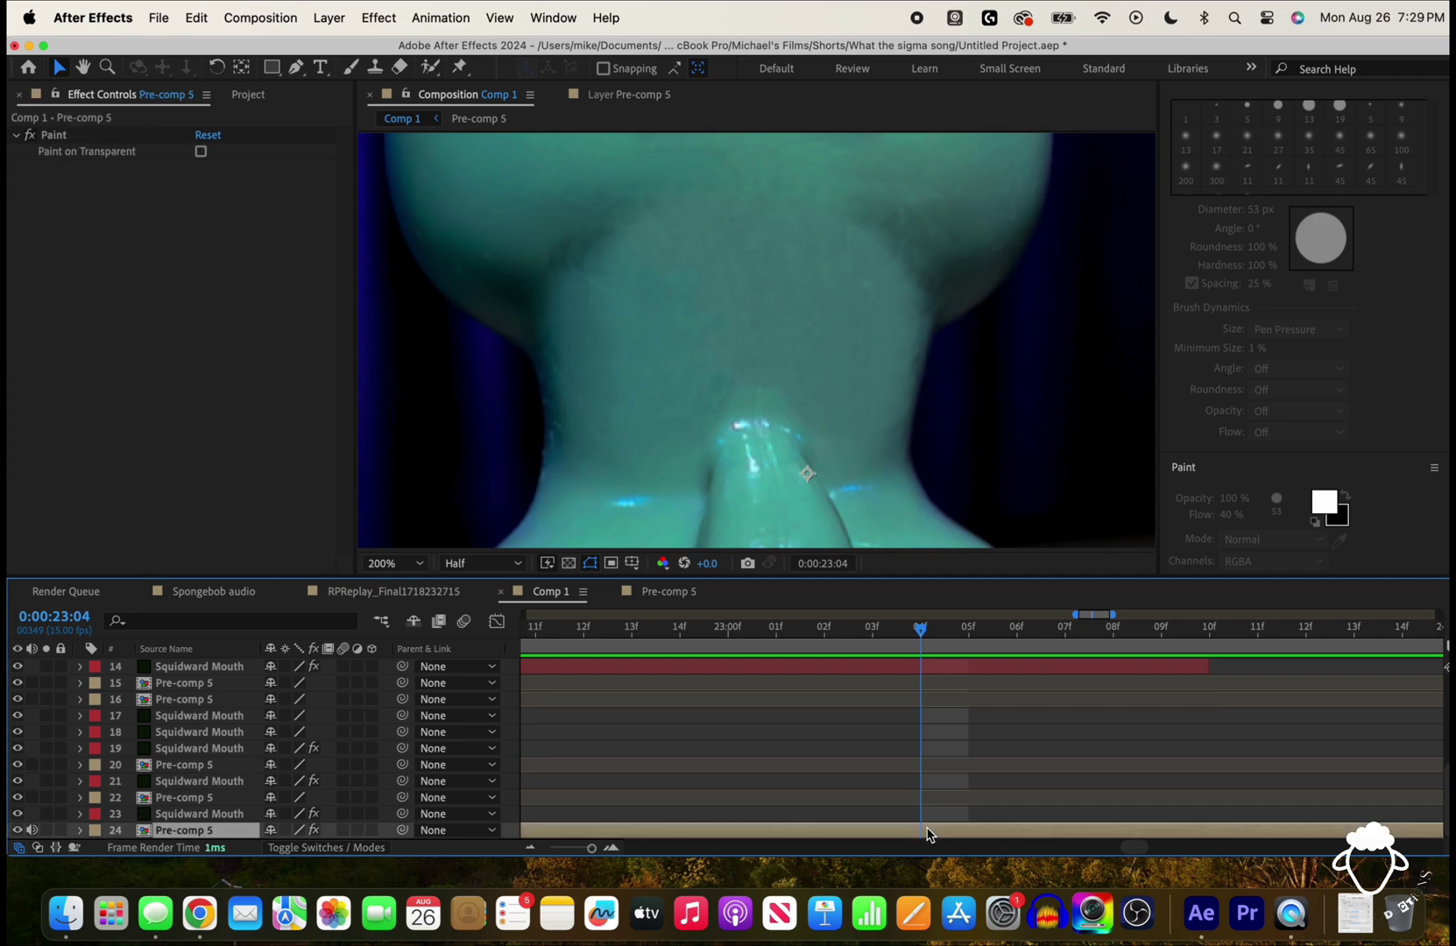
pyautogui.press('pageup')
pyautogui.press('pagedown')
pyautogui.press('pagedown')
pyautogui.press('pageup')
pyautogui.scroll(-1, 922, 829)
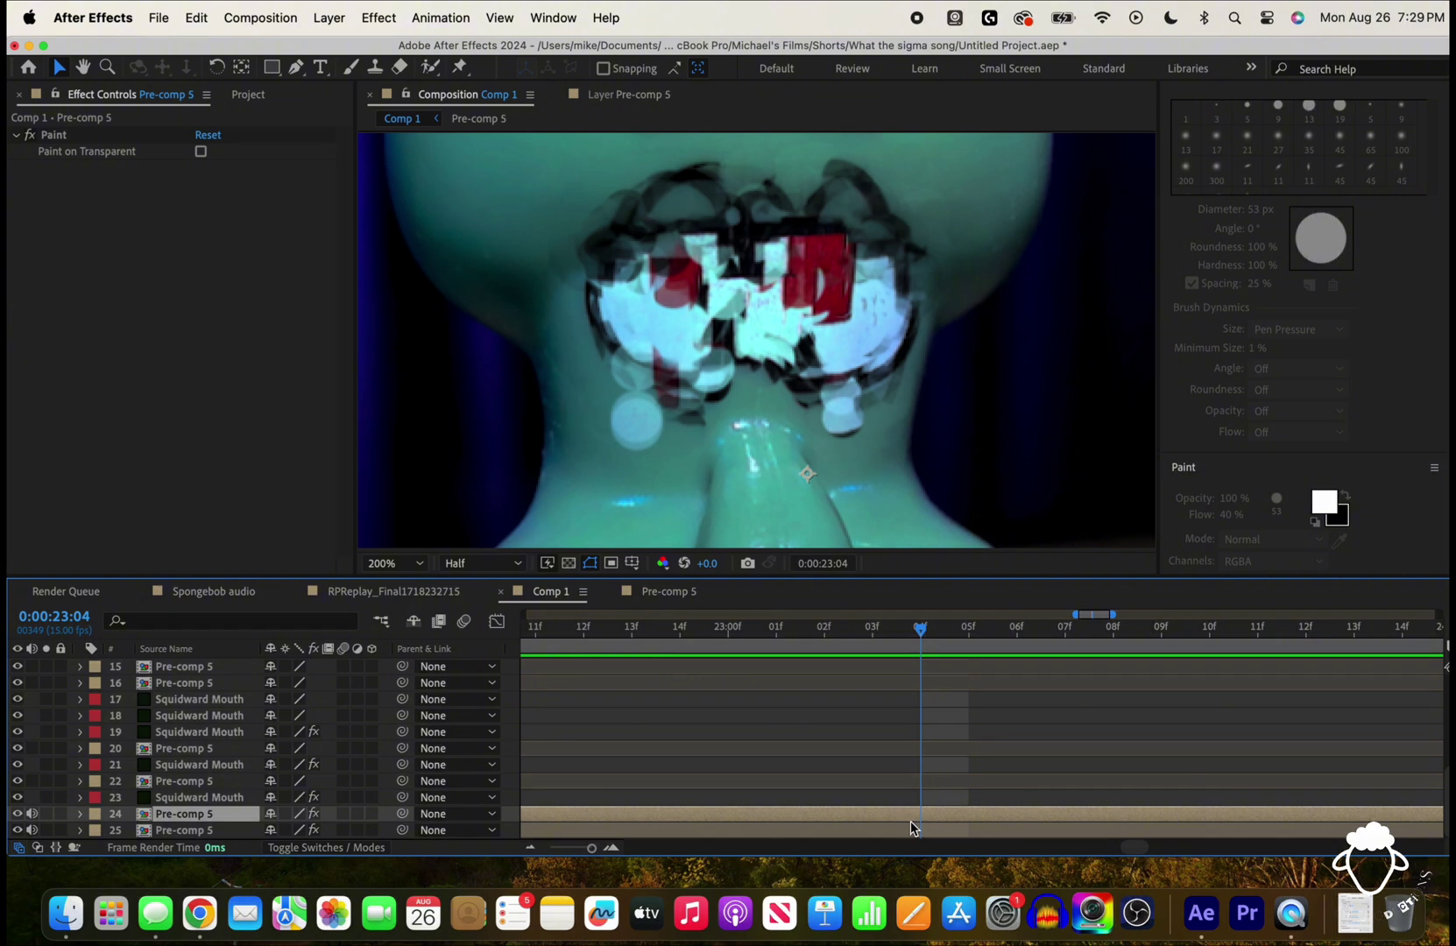
pyautogui.press('super+shift+d')
pyautogui.press('pagedown')
pyautogui.press('pagedown')
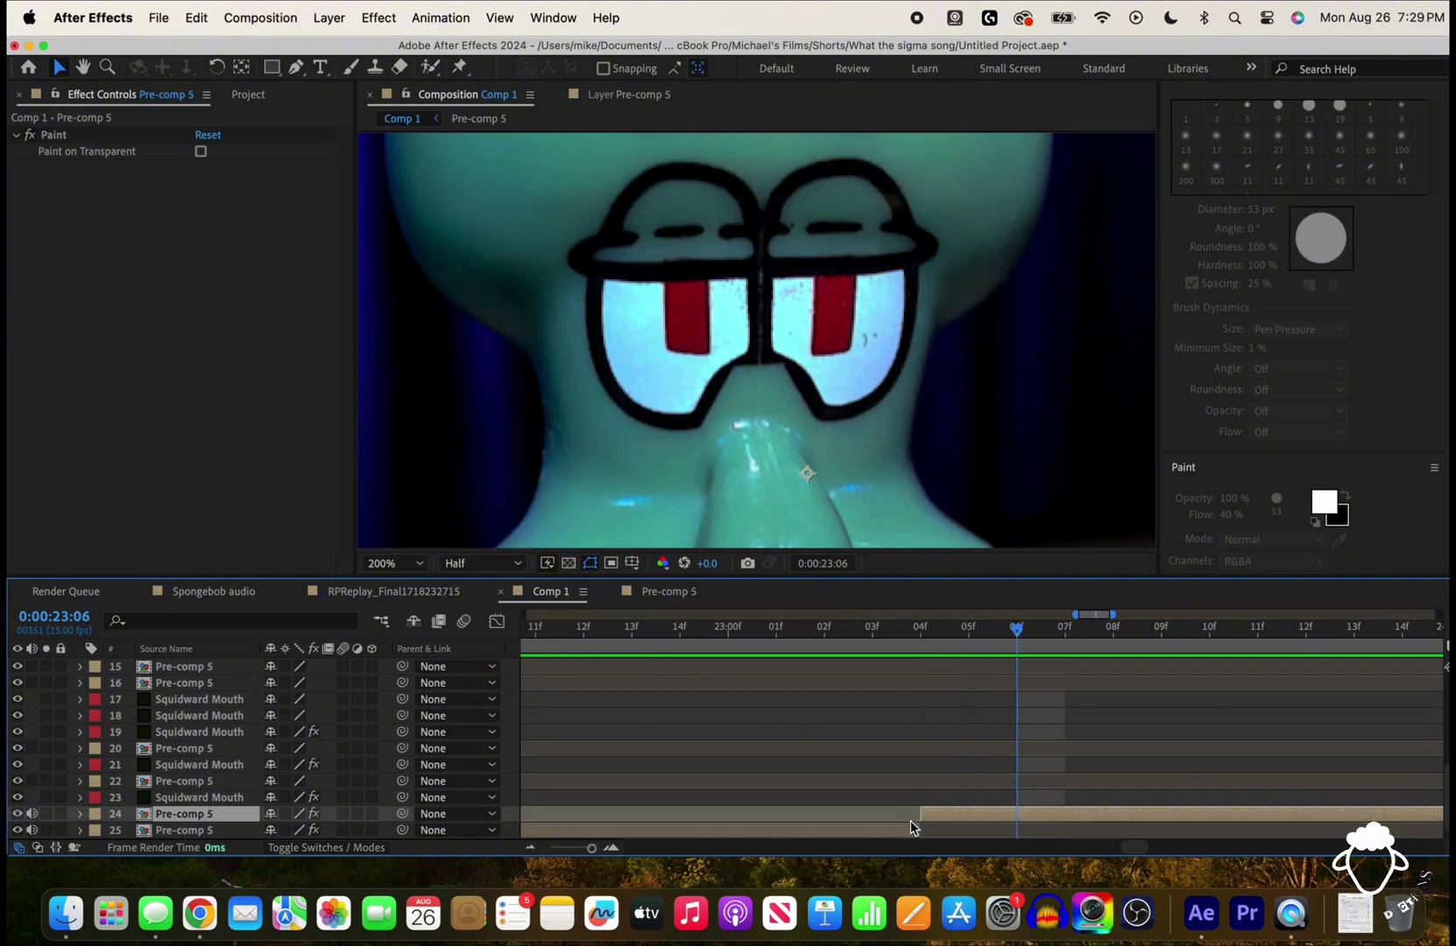
pyautogui.press('super+shift+d')
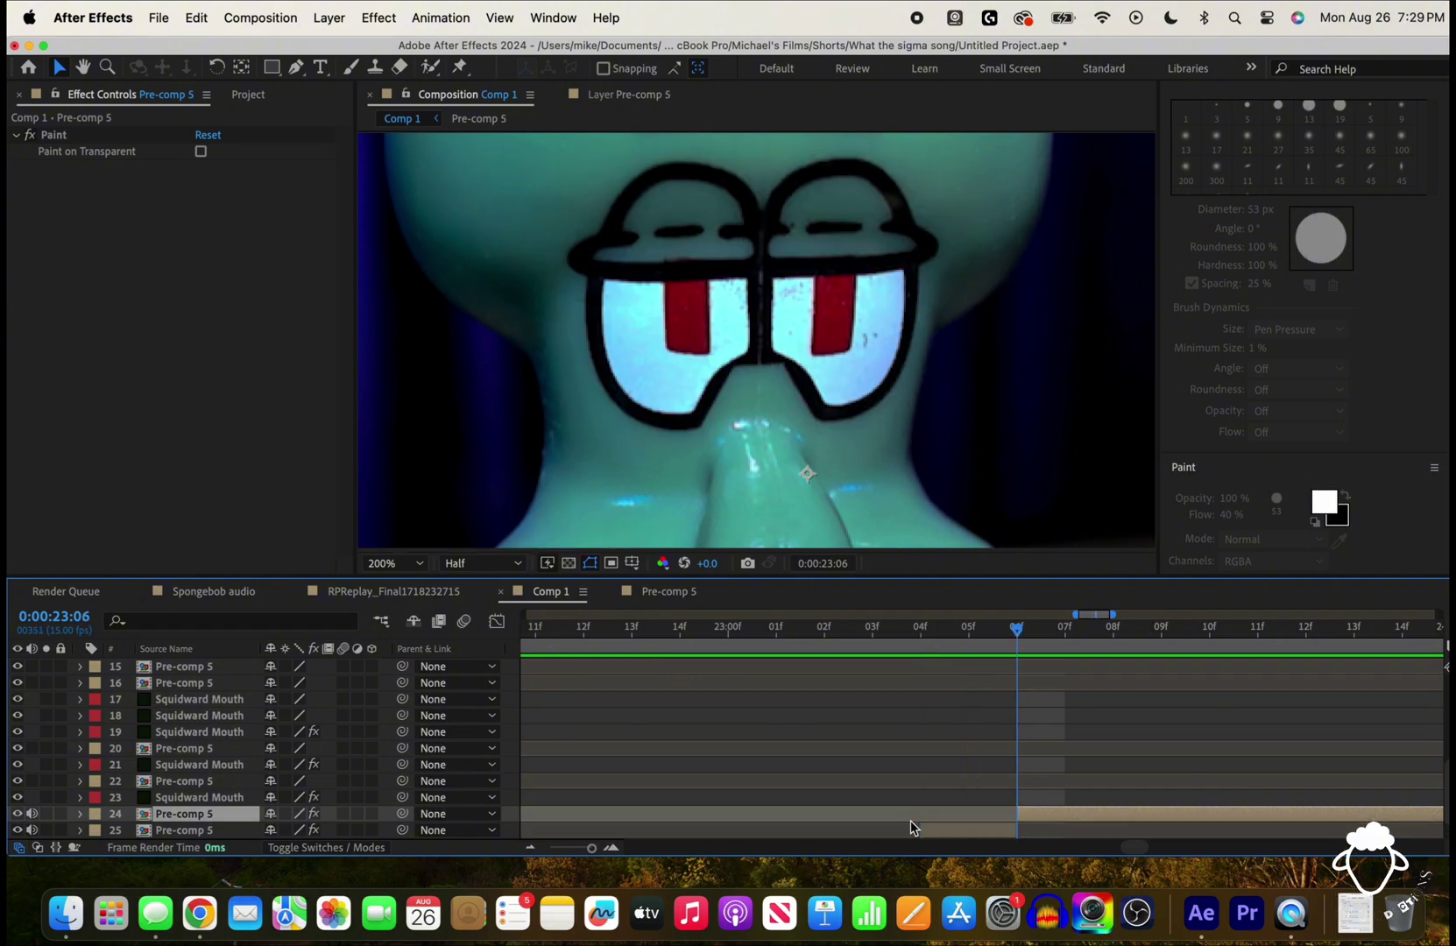
# Step: Delete the pieces of the duplicated layer before 0:00:23:04 and after 0:00:23:06
pyautogui.scroll(-2, 910, 820)
pyautogui.click(908, 819)
pyautogui.scroll(1, 964, 811)
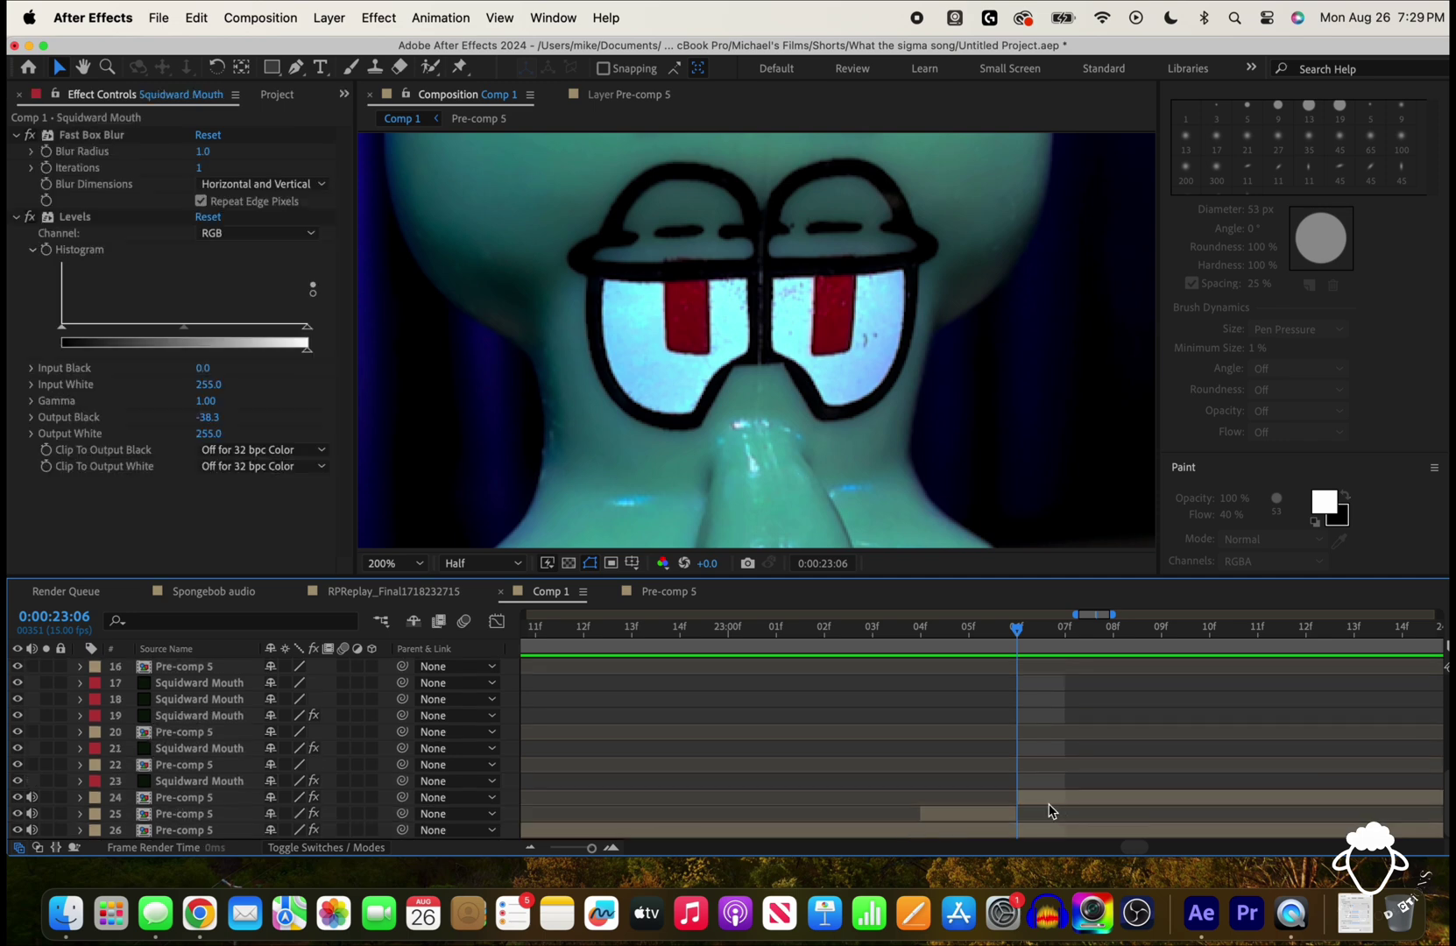
pyautogui.click(1056, 802)
pyautogui.press('Delete')
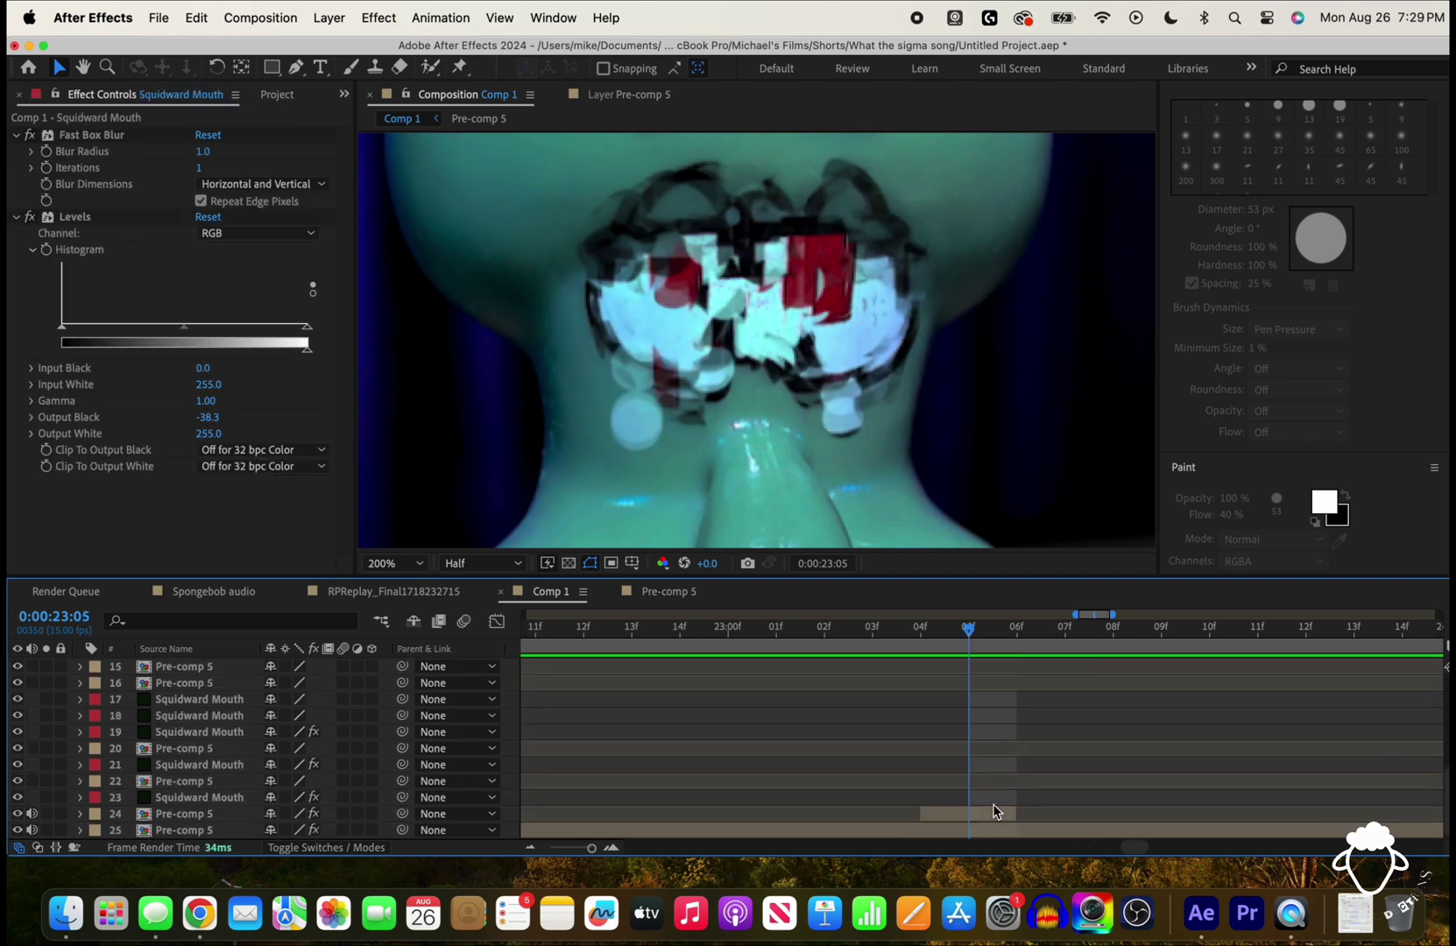
# Step: Remove the Paint effect from the remaining two-frame Pre-comp 5 piece starting at 0:00:23:04
pyautogui.press('pageup')
pyautogui.press('pageup')
pyautogui.click(930, 815)
pyautogui.click(63, 136)
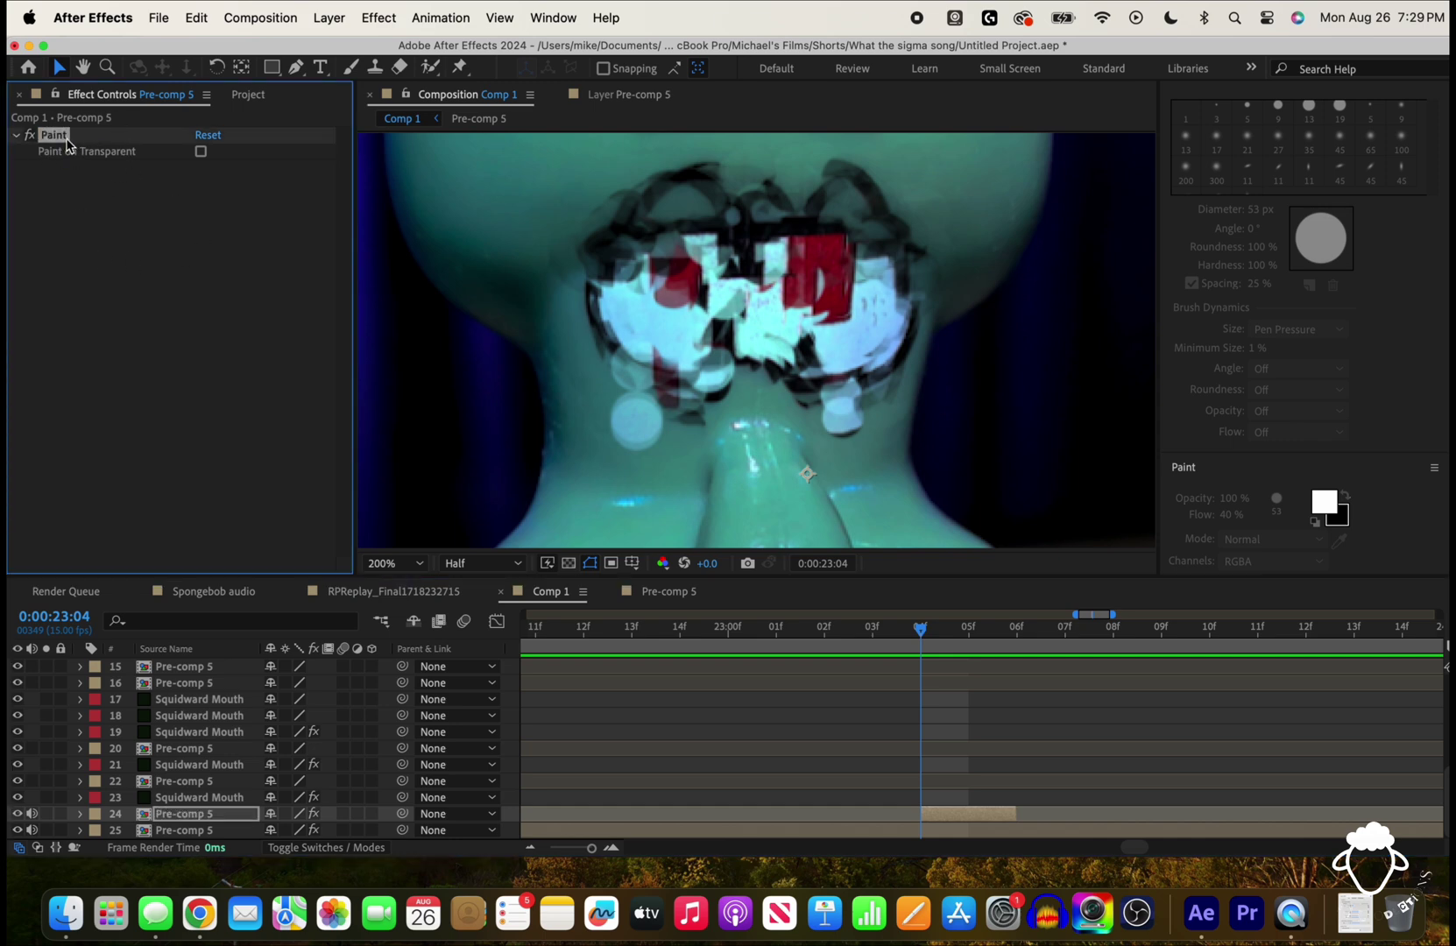
pyautogui.press('Delete')
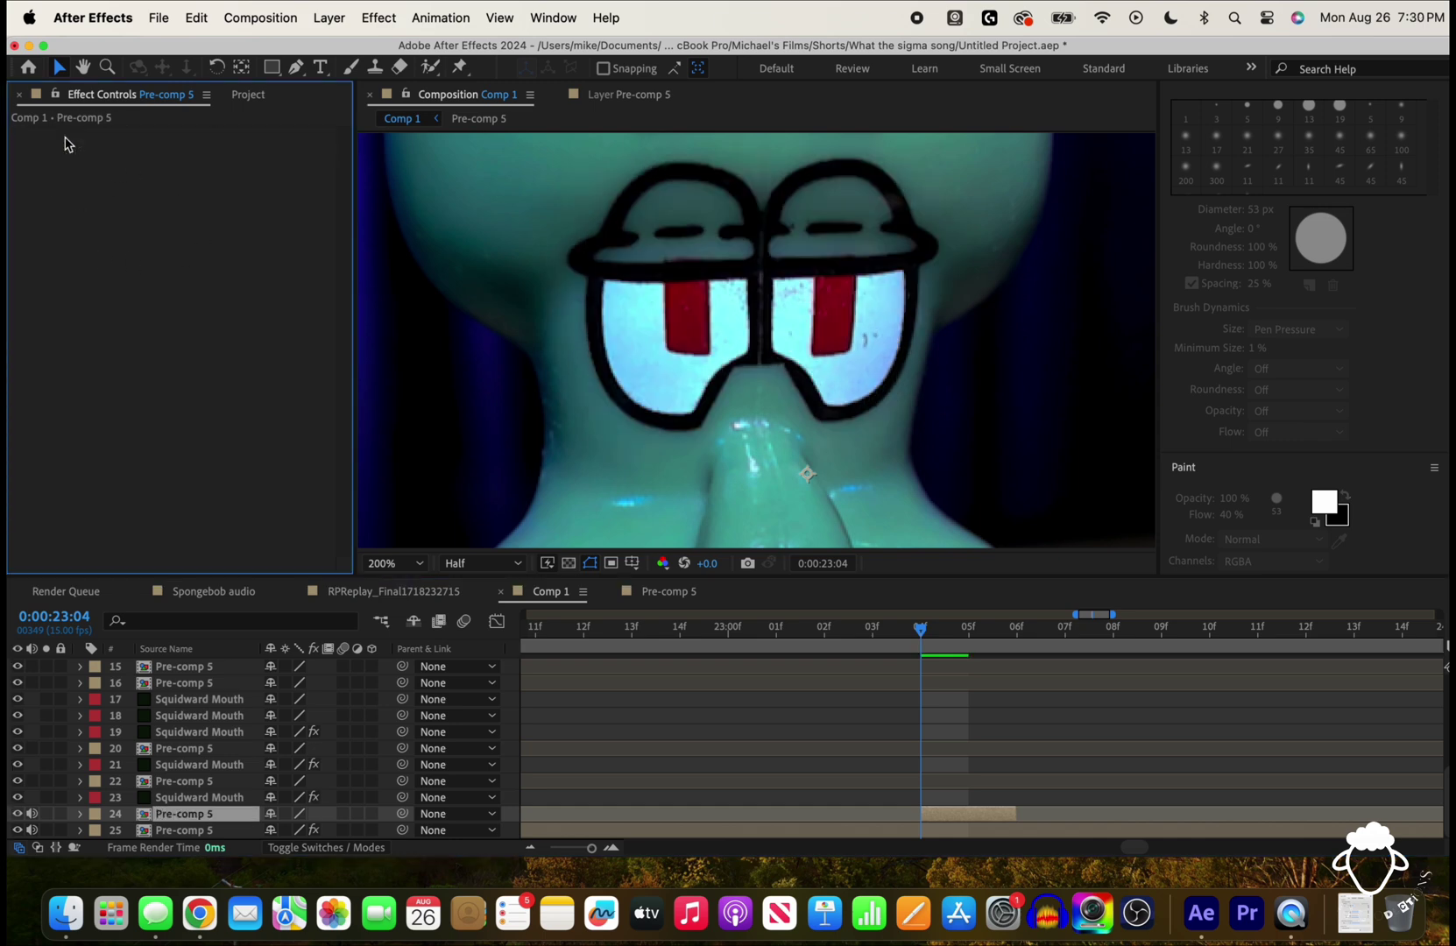
pyautogui.click(17, 814)
pyautogui.click(18, 814)
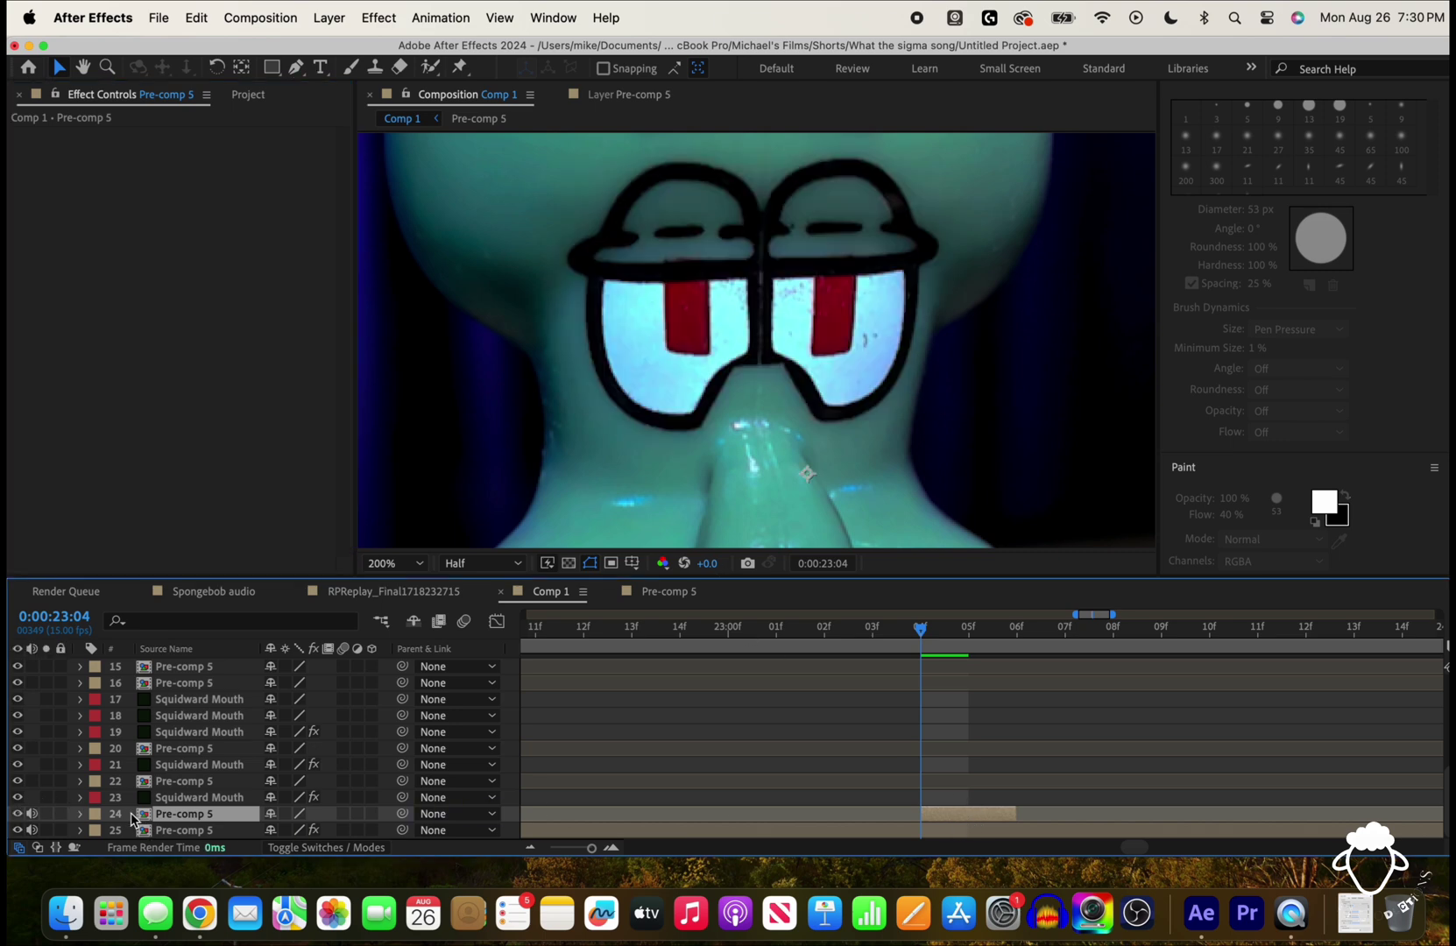
# Step: Rename the two-frame Pre-comp 5 layer as "Squidward's Eyes"
pyautogui.rightClick(175, 819)
pyautogui.click(198, 820)
pyautogui.write('s')
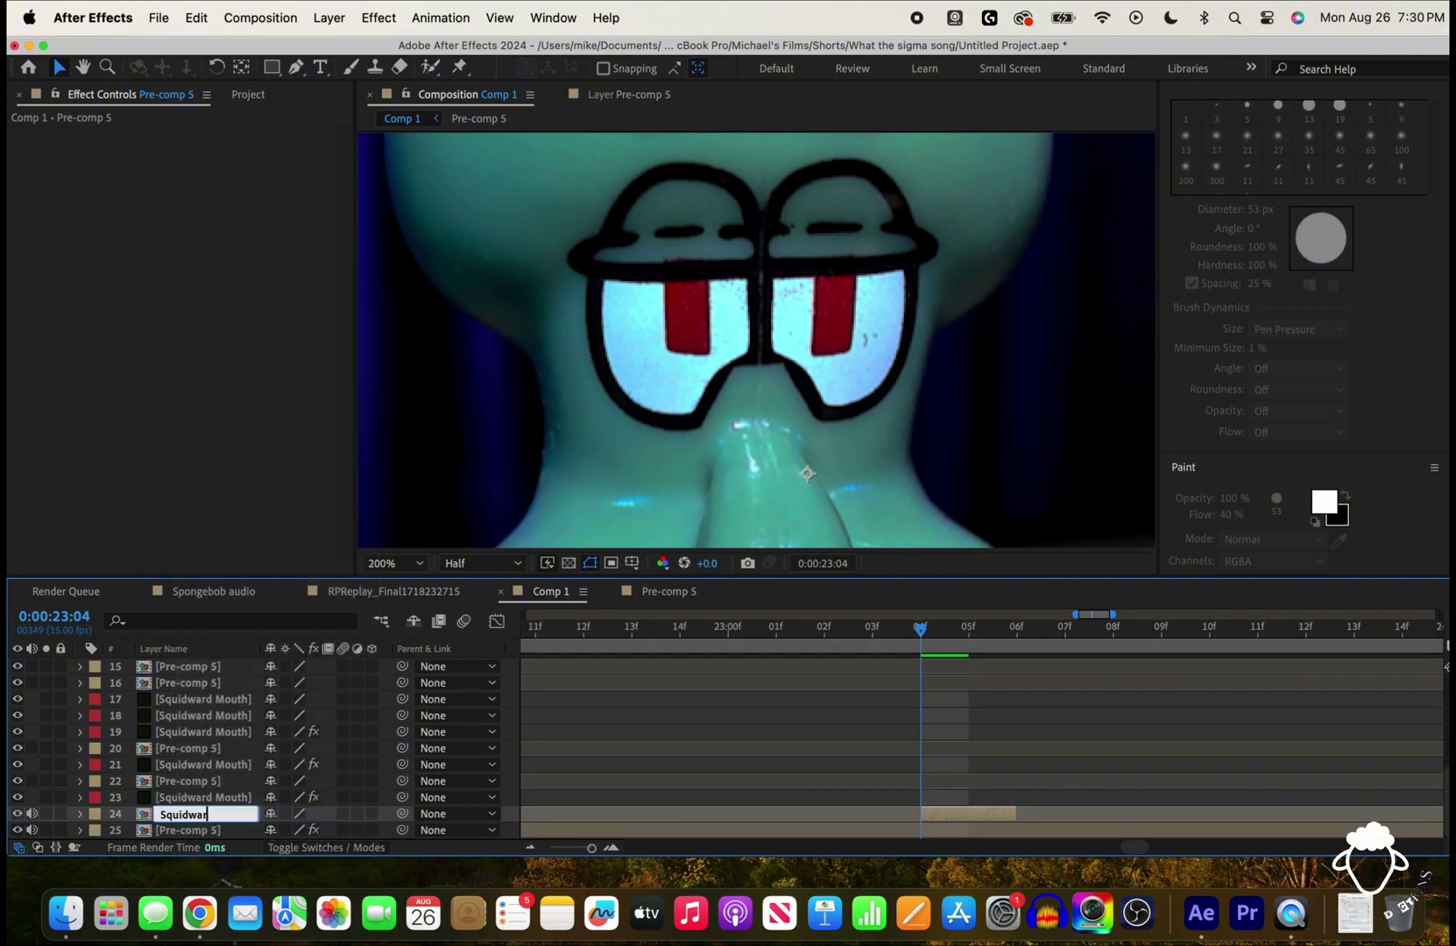
pyautogui.write("quidward's Eyes")
pyautogui.press('Return')
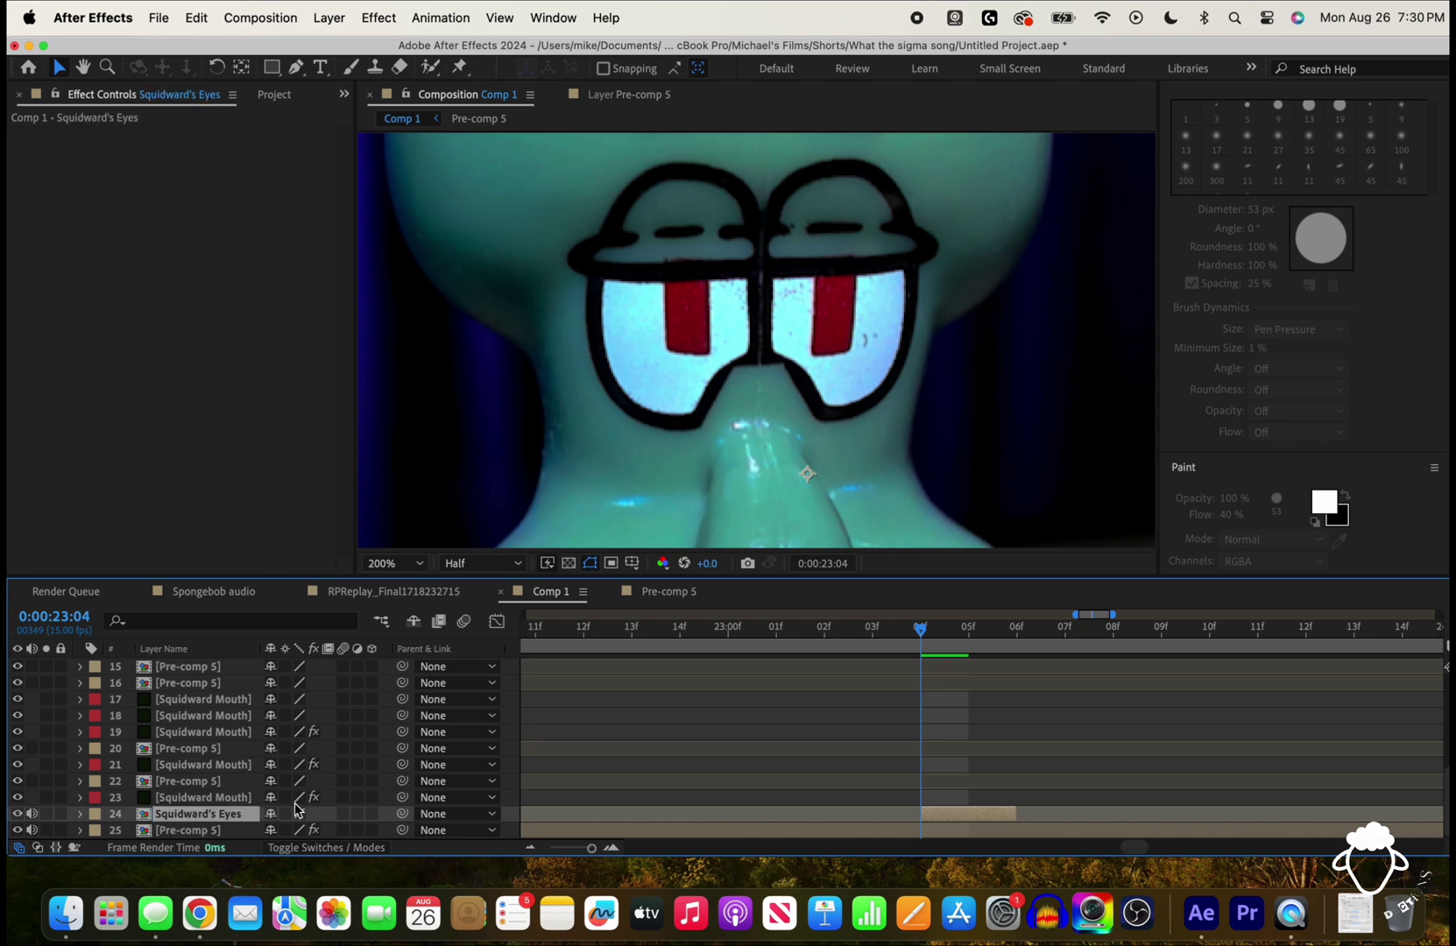
# Step: Extend the eyes layer's name to "Squidward's Eyes (Top)"
pyautogui.doubleClick(204, 815)
pyautogui.click(551, 591)
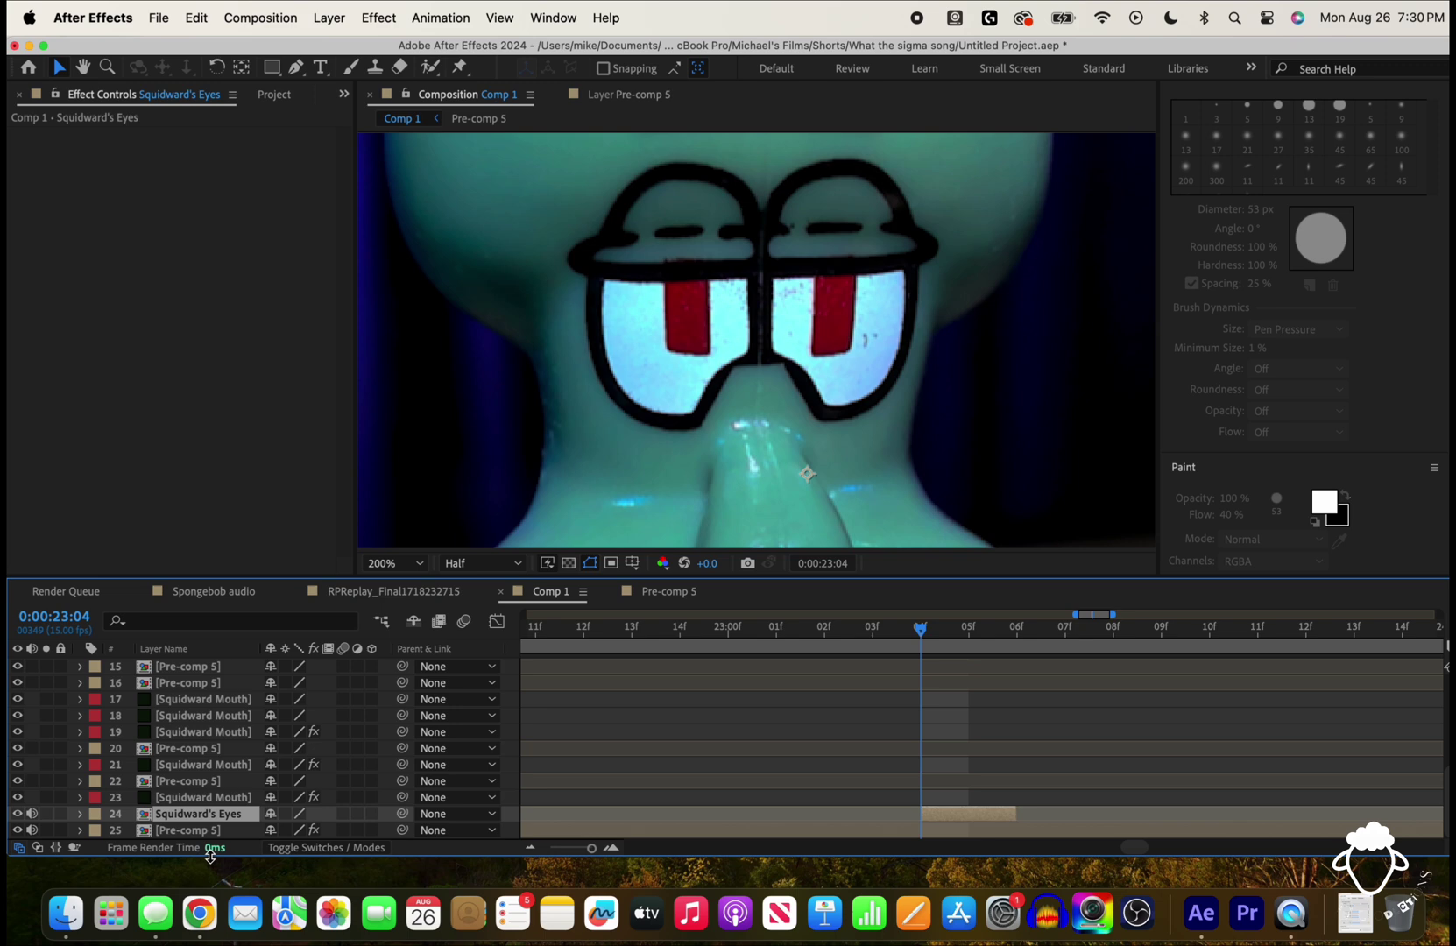
pyautogui.rightClick(231, 811)
pyautogui.click(254, 820)
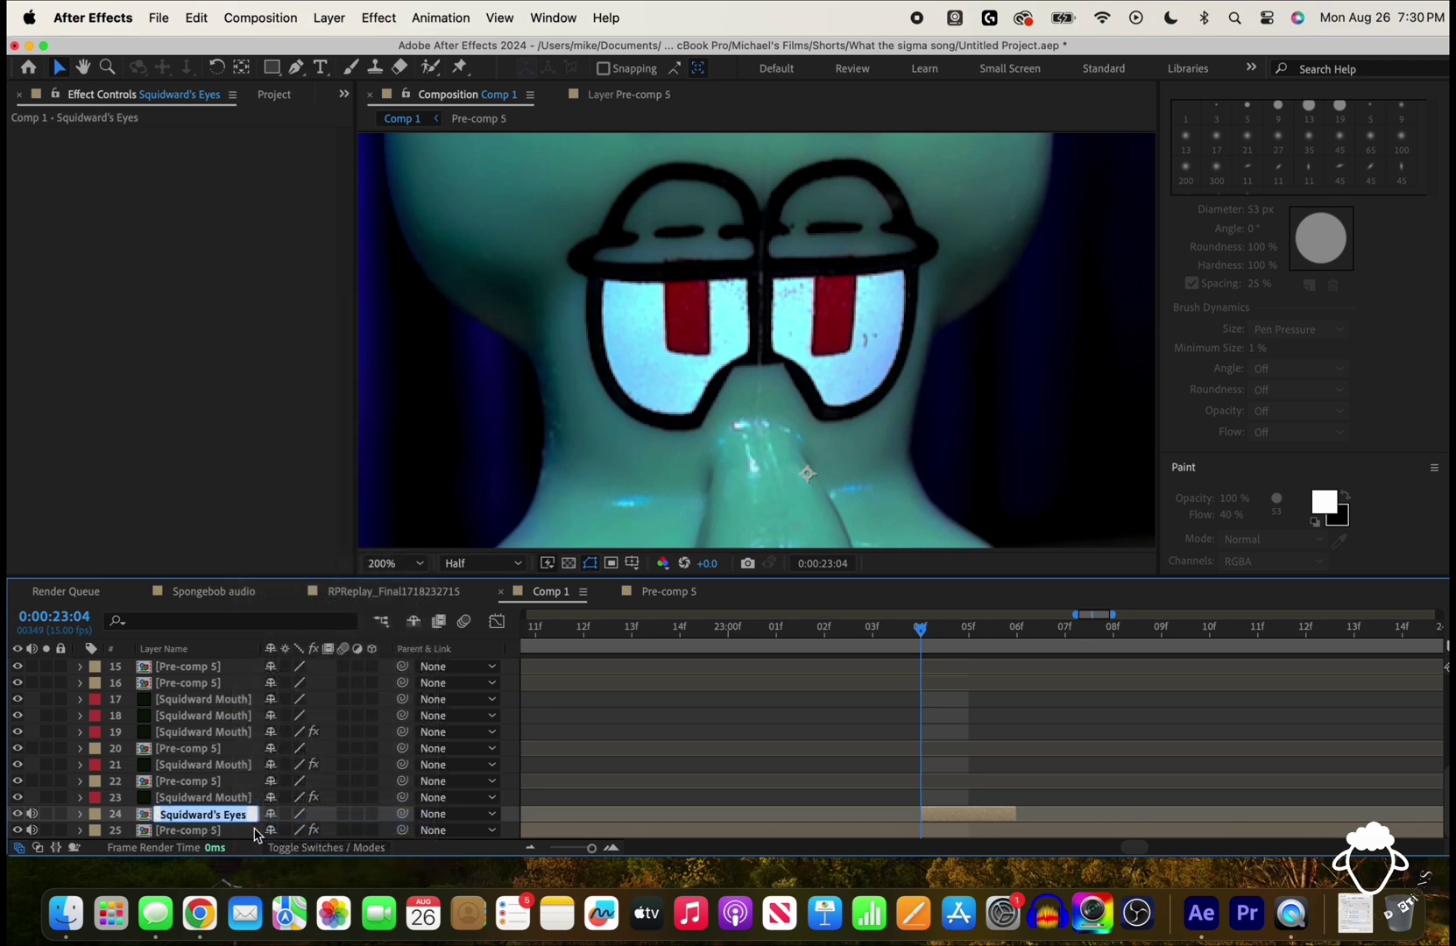
pyautogui.write('(Top)')
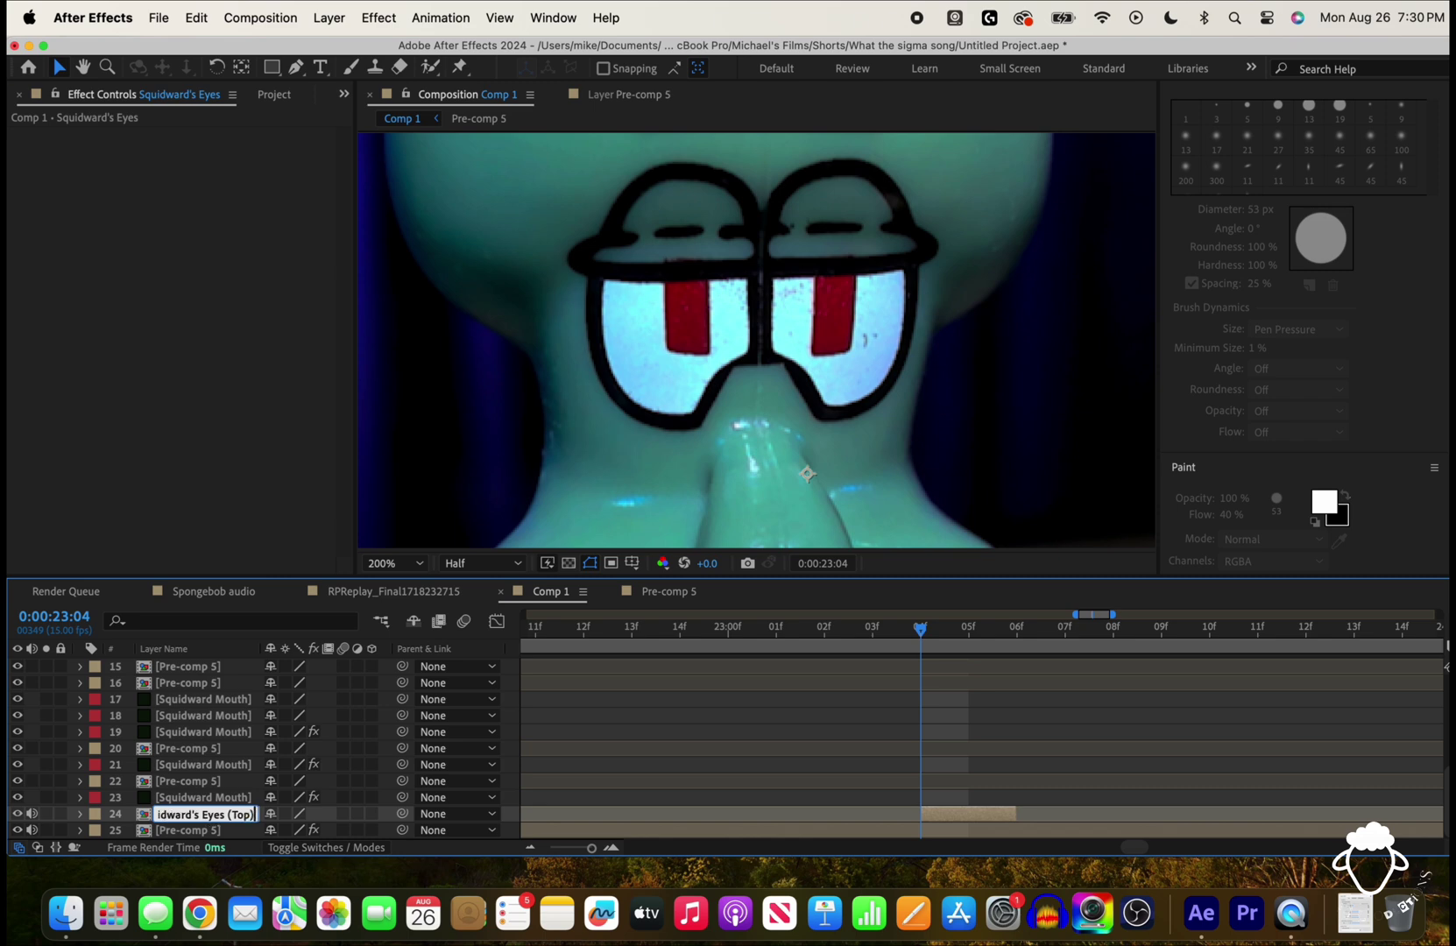
pyautogui.press('Return')
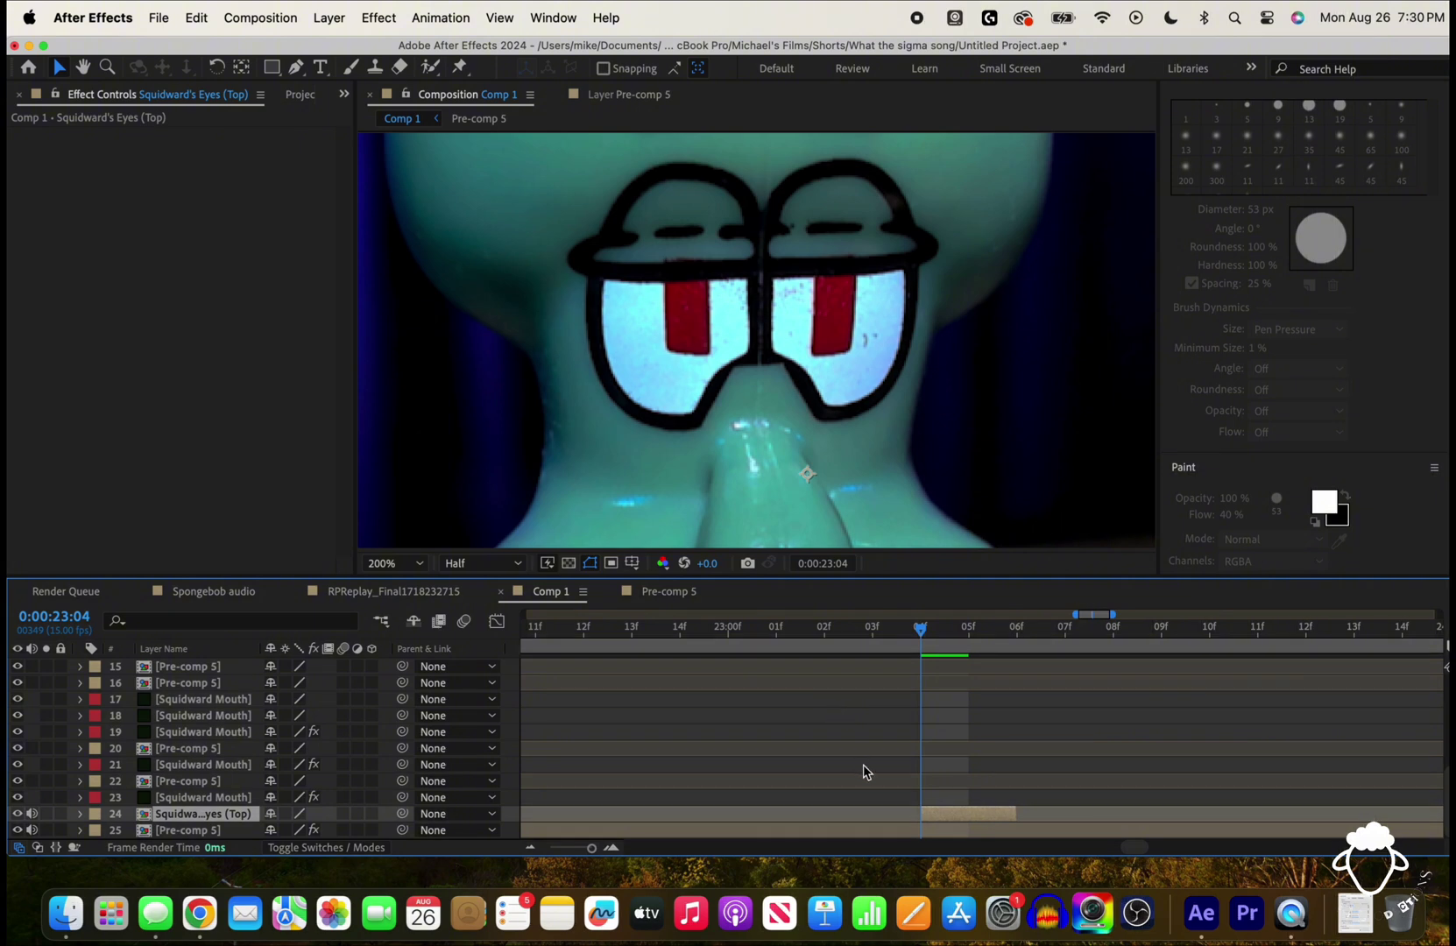
# Step: Draw a closed Pen mask closely around both upper eyelids on the Squidward's Eyes (Top) layer
pyautogui.press('g')
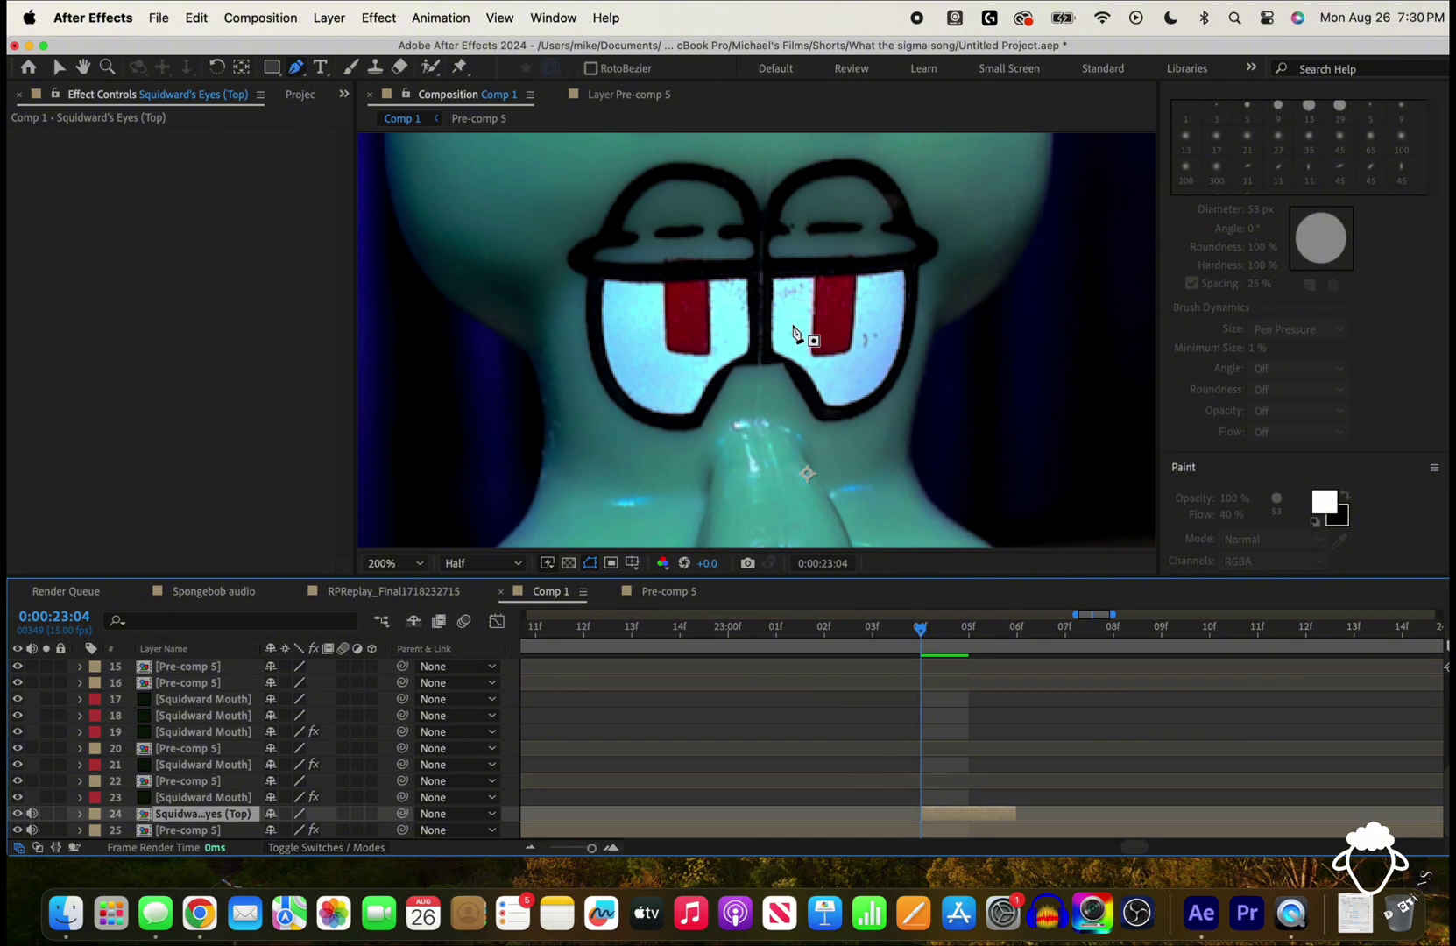
pyautogui.click(584, 272)
pyautogui.click(601, 277)
pyautogui.click(620, 279)
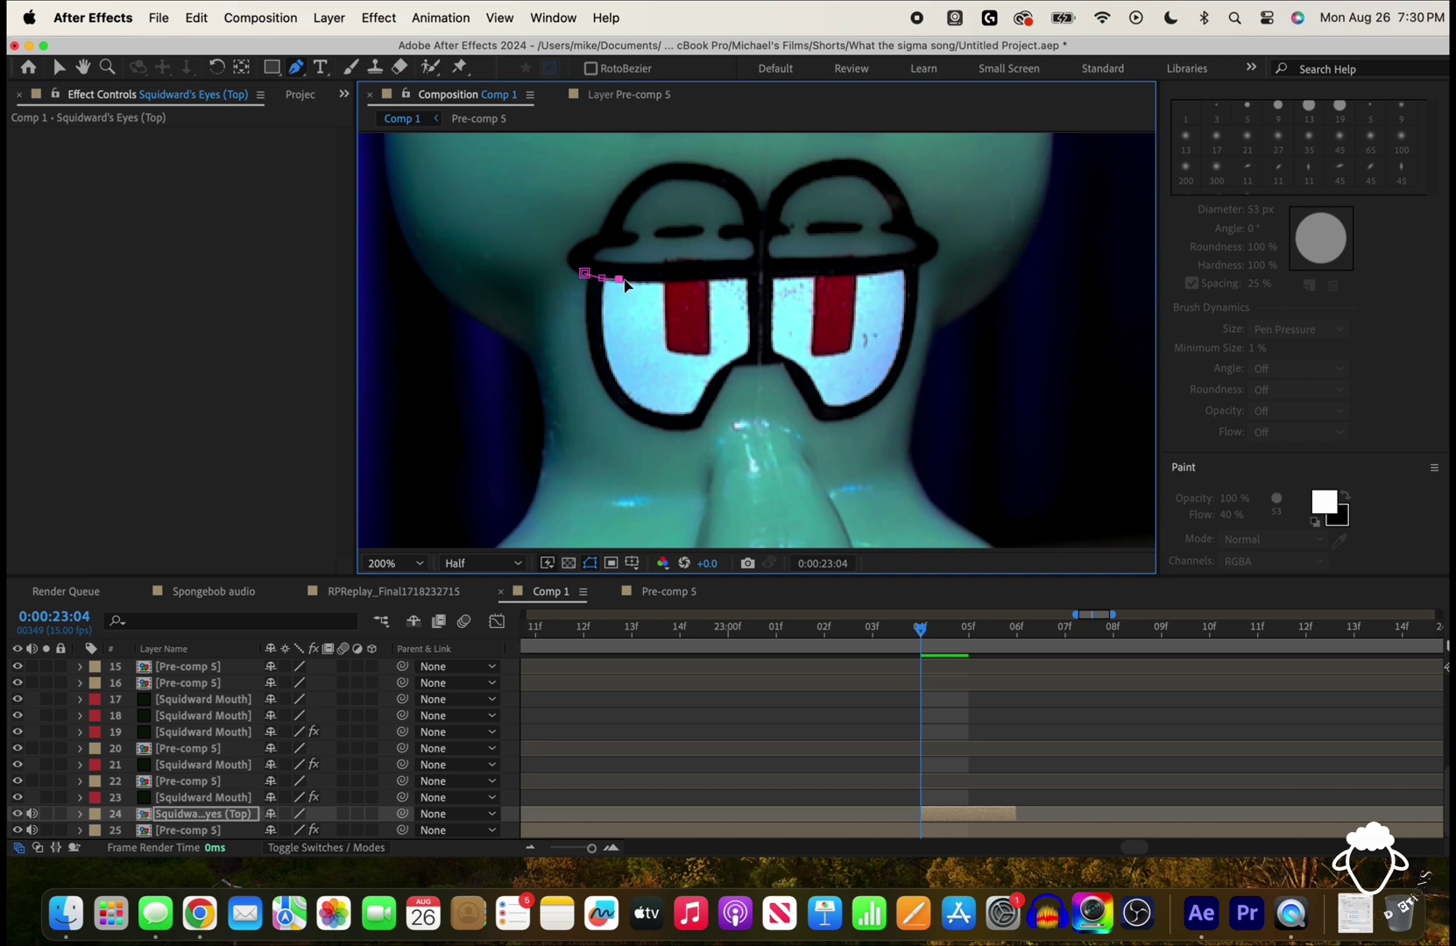
pyautogui.click(641, 280)
pyautogui.click(664, 281)
pyautogui.click(691, 280)
pyautogui.click(716, 278)
pyautogui.click(738, 278)
pyautogui.click(756, 275)
pyautogui.click(779, 275)
pyautogui.click(823, 276)
pyautogui.click(857, 274)
pyautogui.click(882, 271)
pyautogui.click(907, 266)
pyautogui.click(928, 260)
pyautogui.click(938, 252)
pyautogui.click(928, 229)
pyautogui.click(916, 224)
pyautogui.click(908, 202)
pyautogui.click(896, 180)
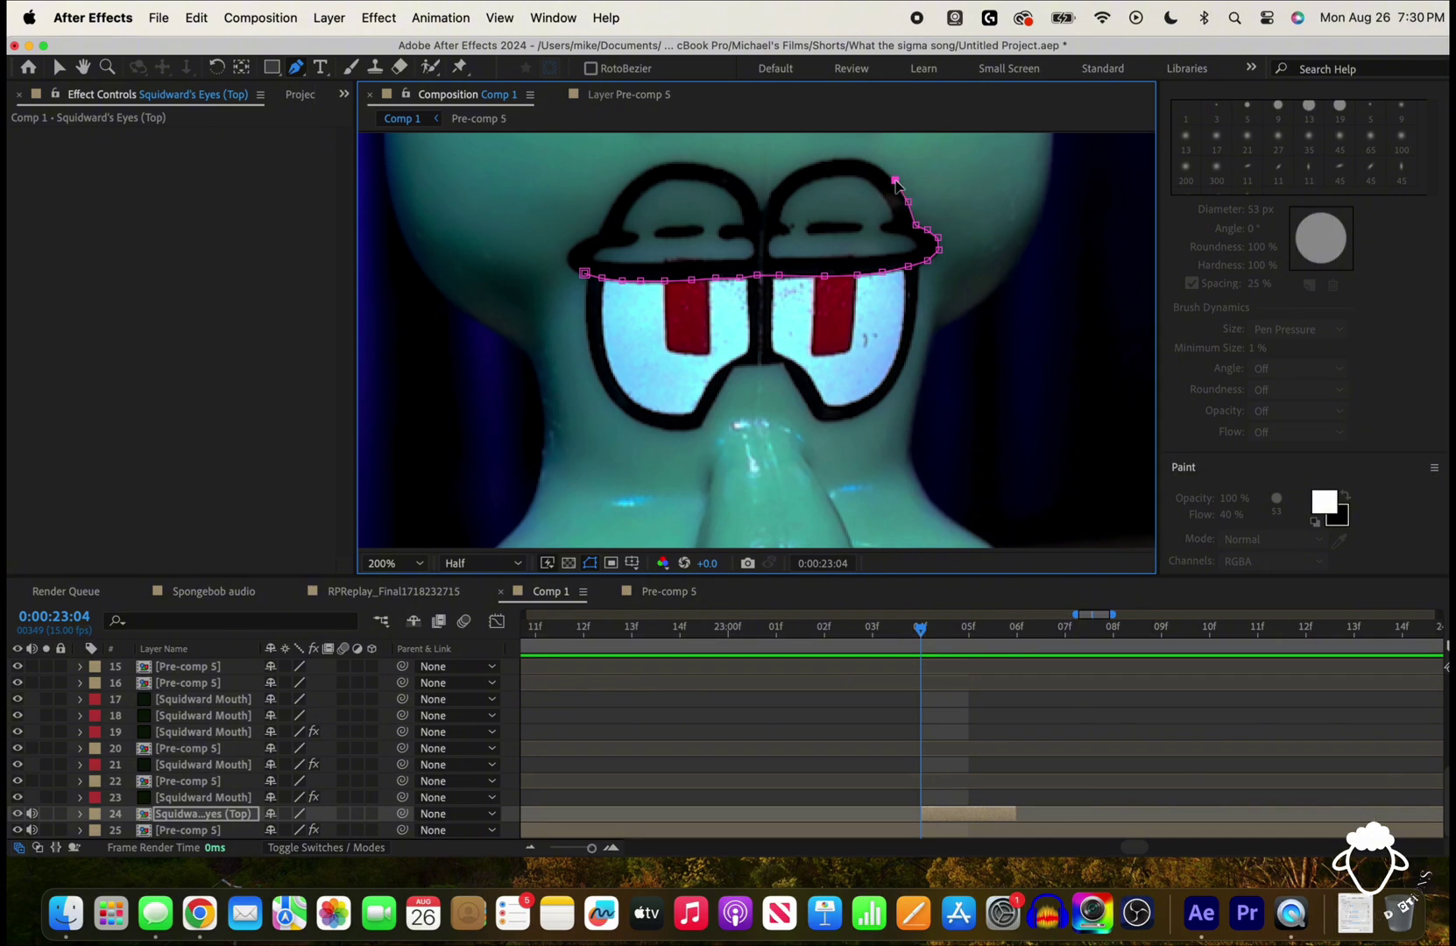
pyautogui.click(880, 164)
pyautogui.click(863, 161)
pyautogui.click(846, 160)
pyautogui.click(821, 162)
pyautogui.click(798, 168)
pyautogui.click(780, 182)
pyautogui.click(770, 193)
pyautogui.click(764, 210)
pyautogui.click(740, 181)
pyautogui.click(721, 170)
pyautogui.click(700, 163)
pyautogui.click(678, 162)
pyautogui.click(642, 171)
pyautogui.click(615, 199)
pyautogui.click(608, 218)
pyautogui.click(597, 233)
pyautogui.click(578, 242)
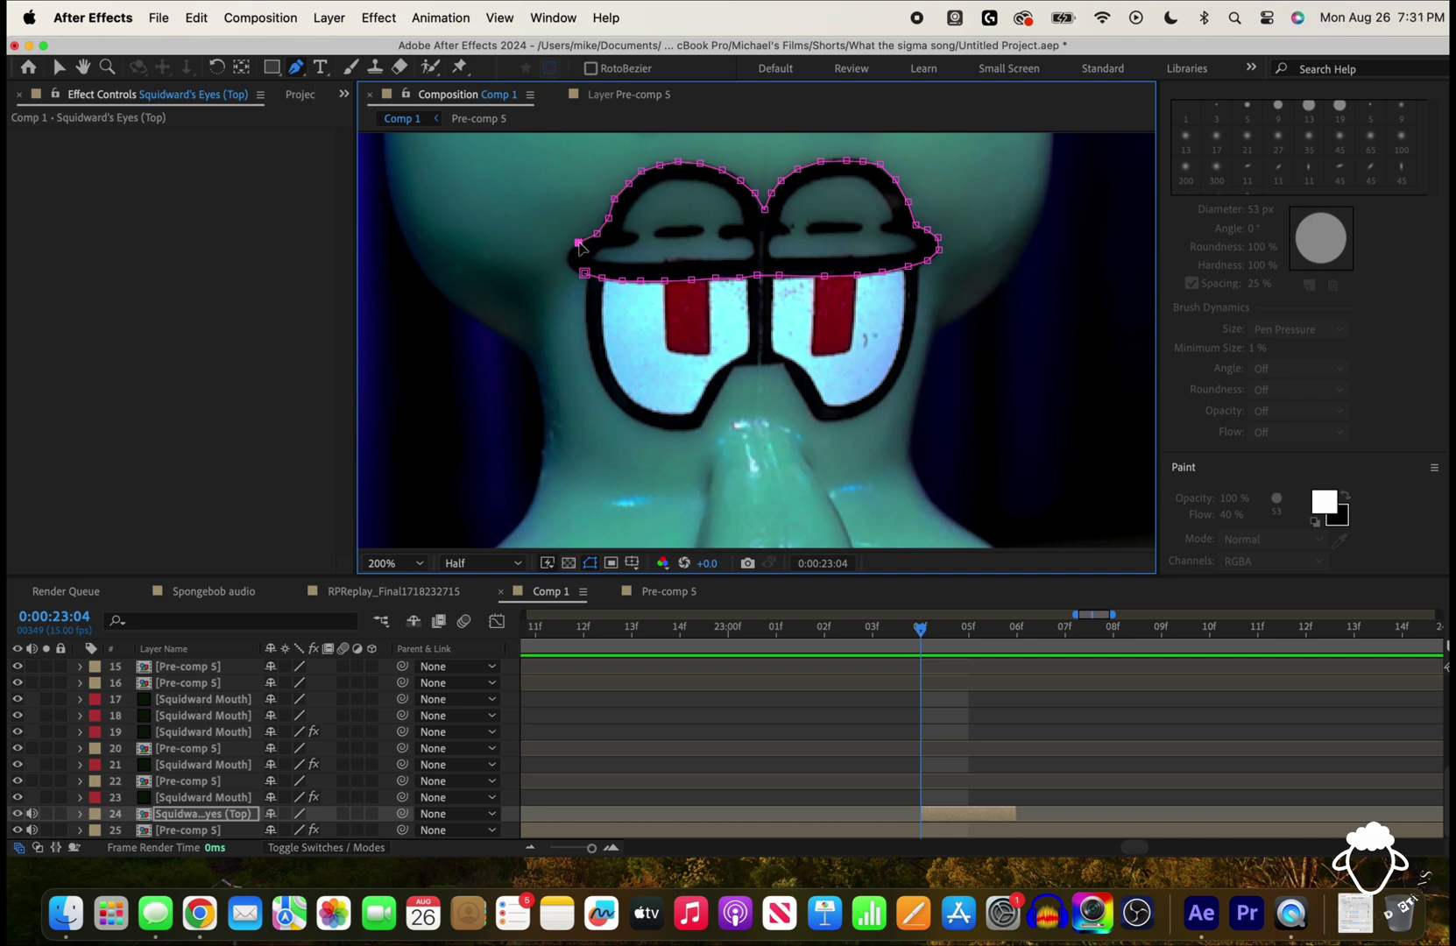
pyautogui.click(568, 267)
pyautogui.click(584, 279)
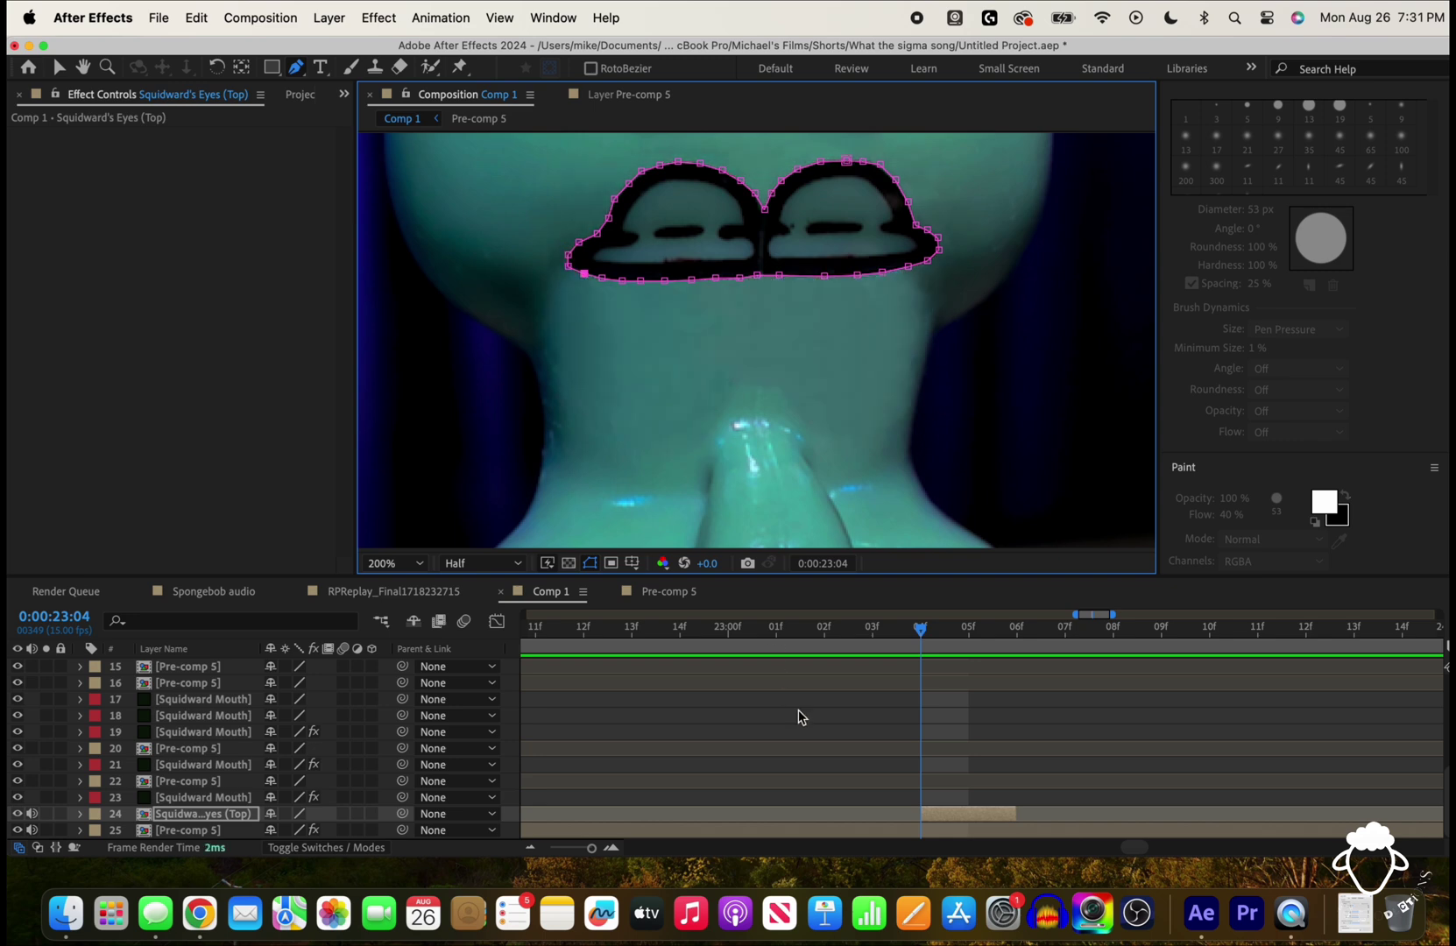
# Step: Set the feather of the eyelid mask to 2 pixels
pyautogui.press('m')
pyautogui.scroll(-2, 294, 776)
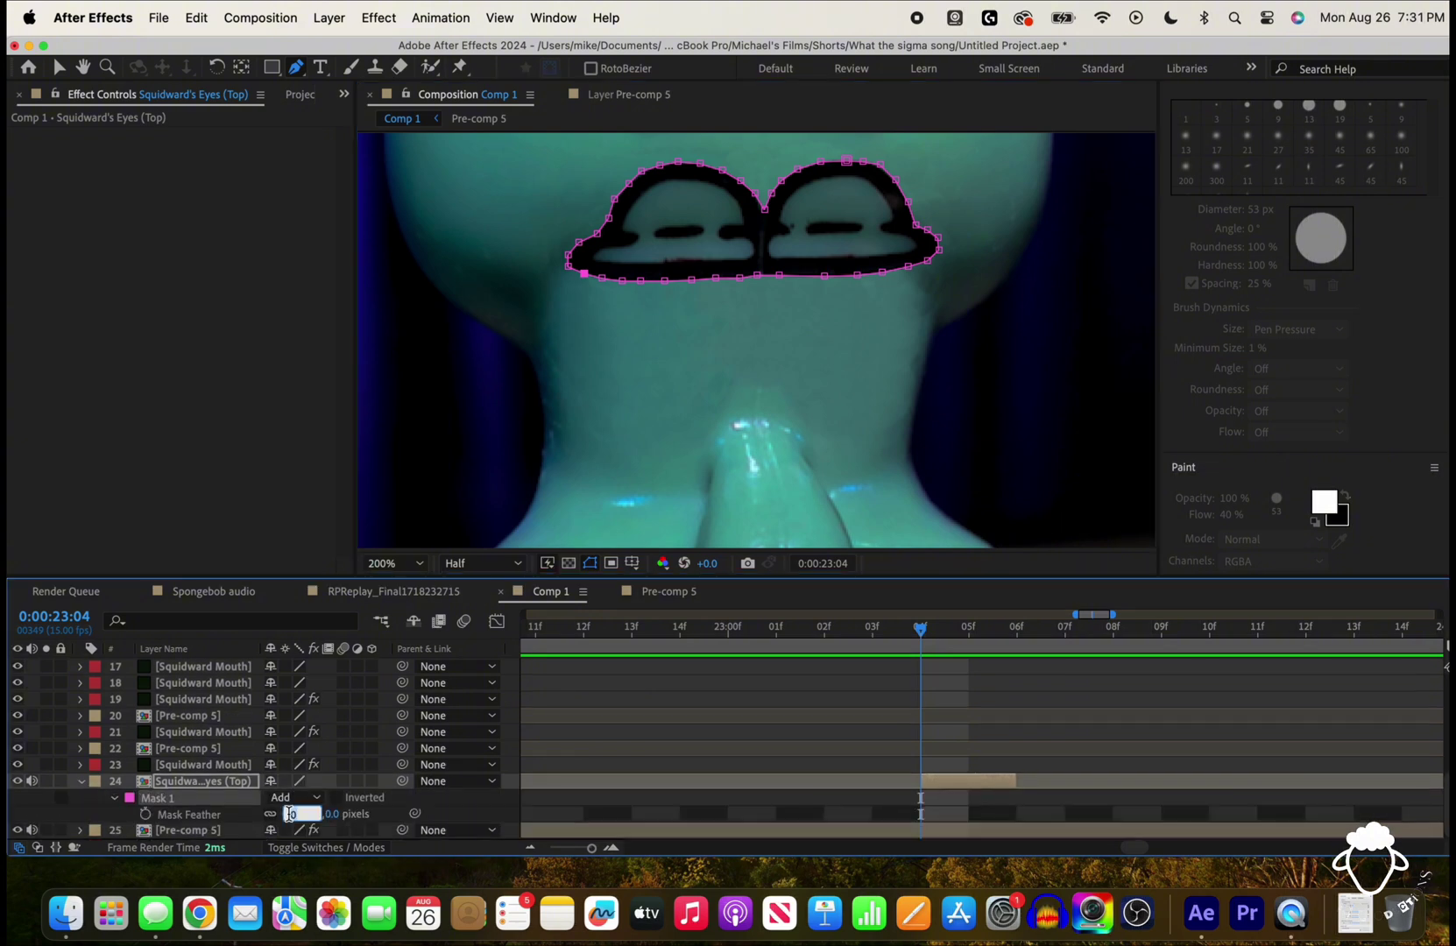
pyautogui.click(751, 700)
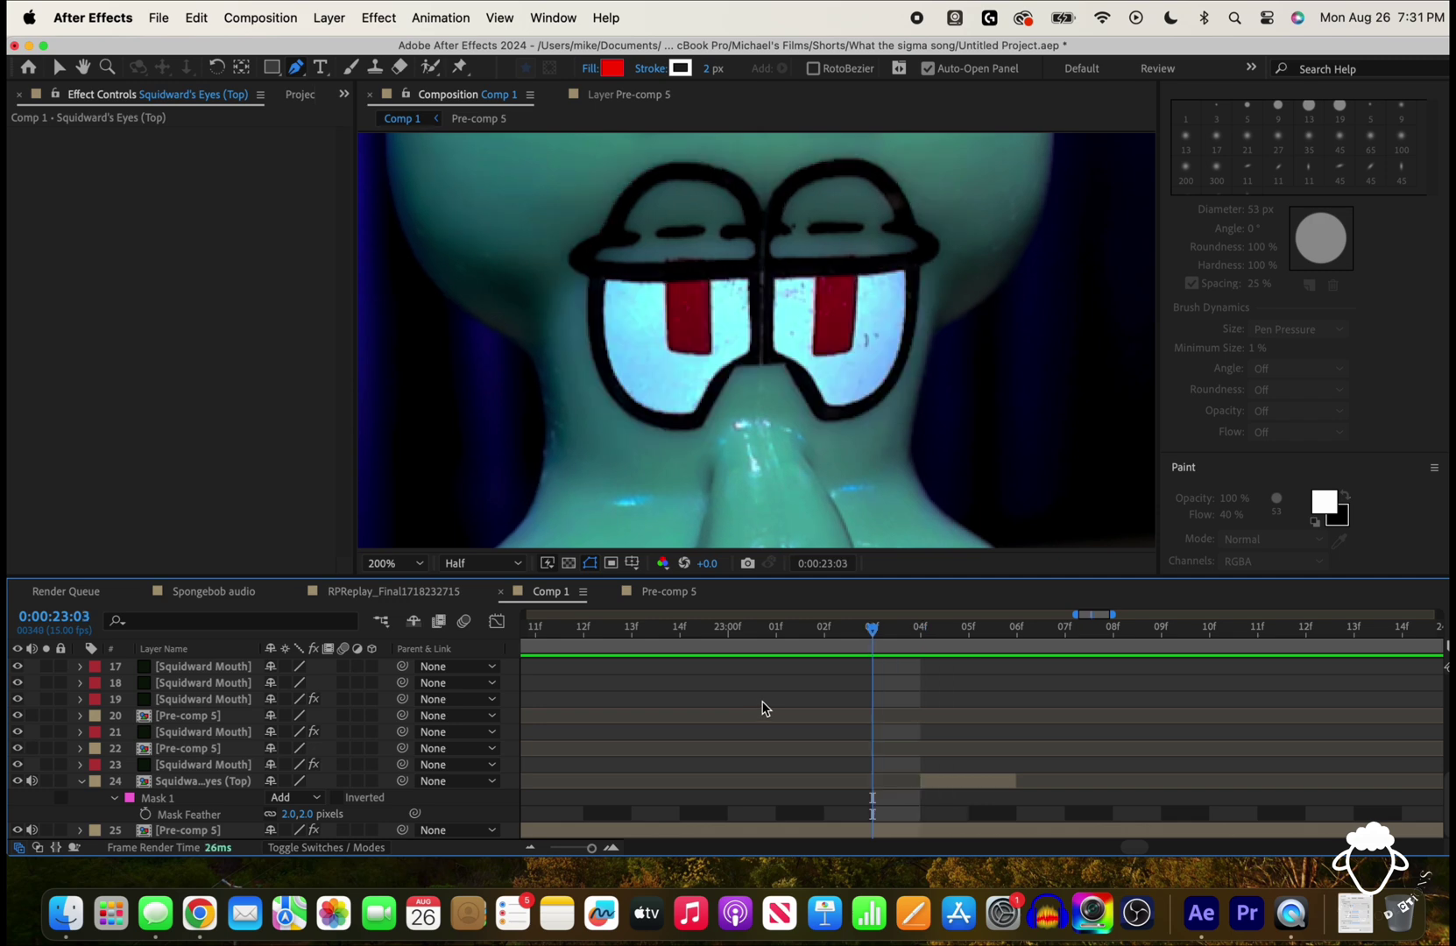
# Step: Move the Squidward's Eyes (Top) layer slightly down the face at 0:00:23:04 to lower the eyelids
pyautogui.click(931, 780)
pyautogui.press('v')
pyautogui.doubleClick(774, 276)
pyautogui.click(792, 309)
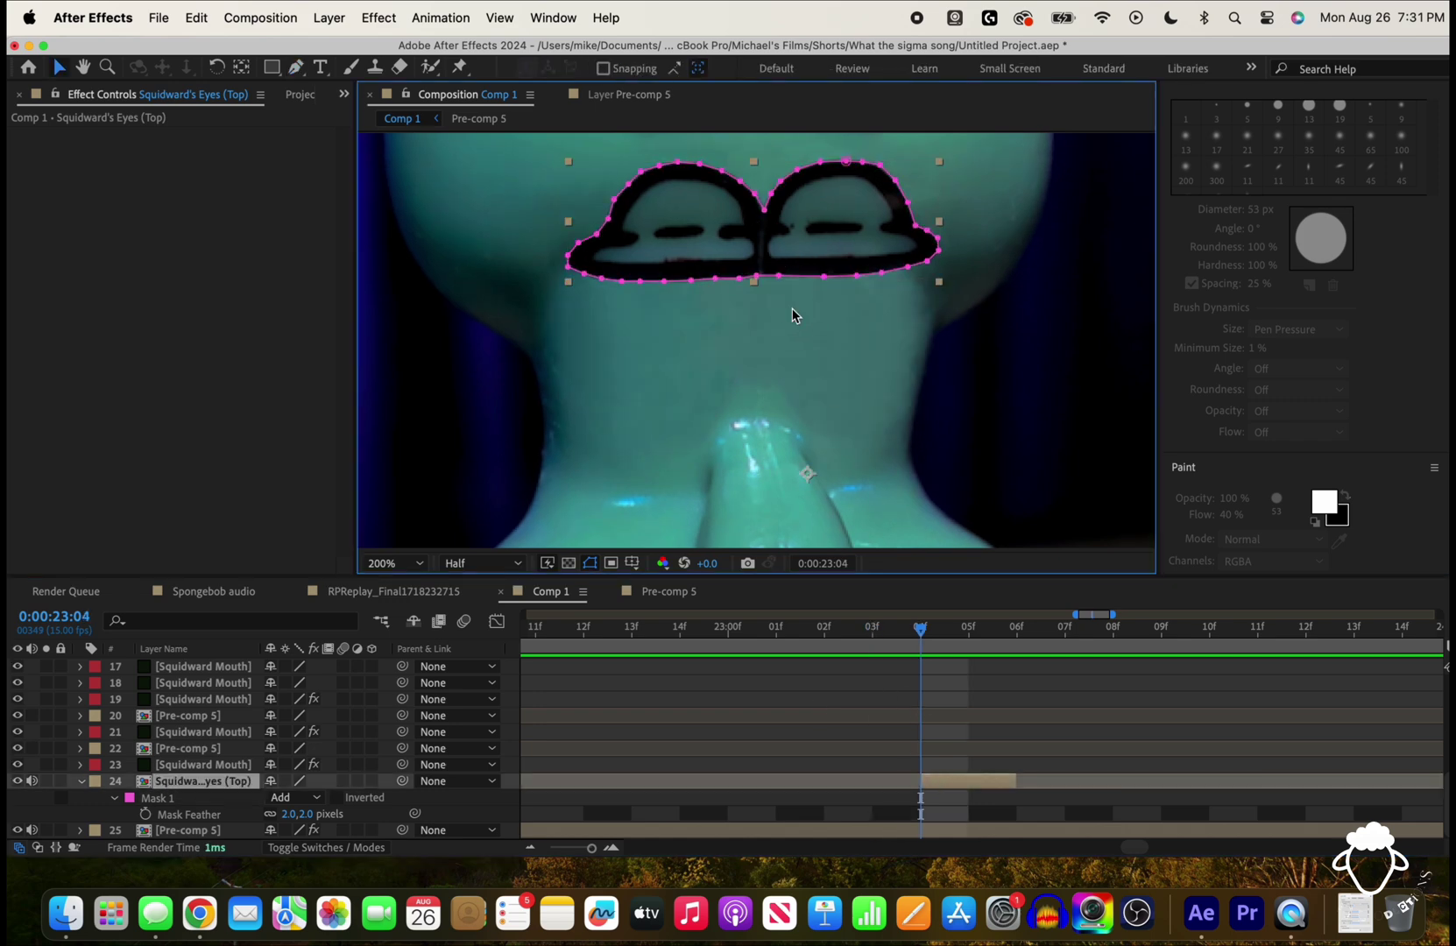
pyautogui.moveTo(794, 241); pyautogui.dragTo(794, 269)
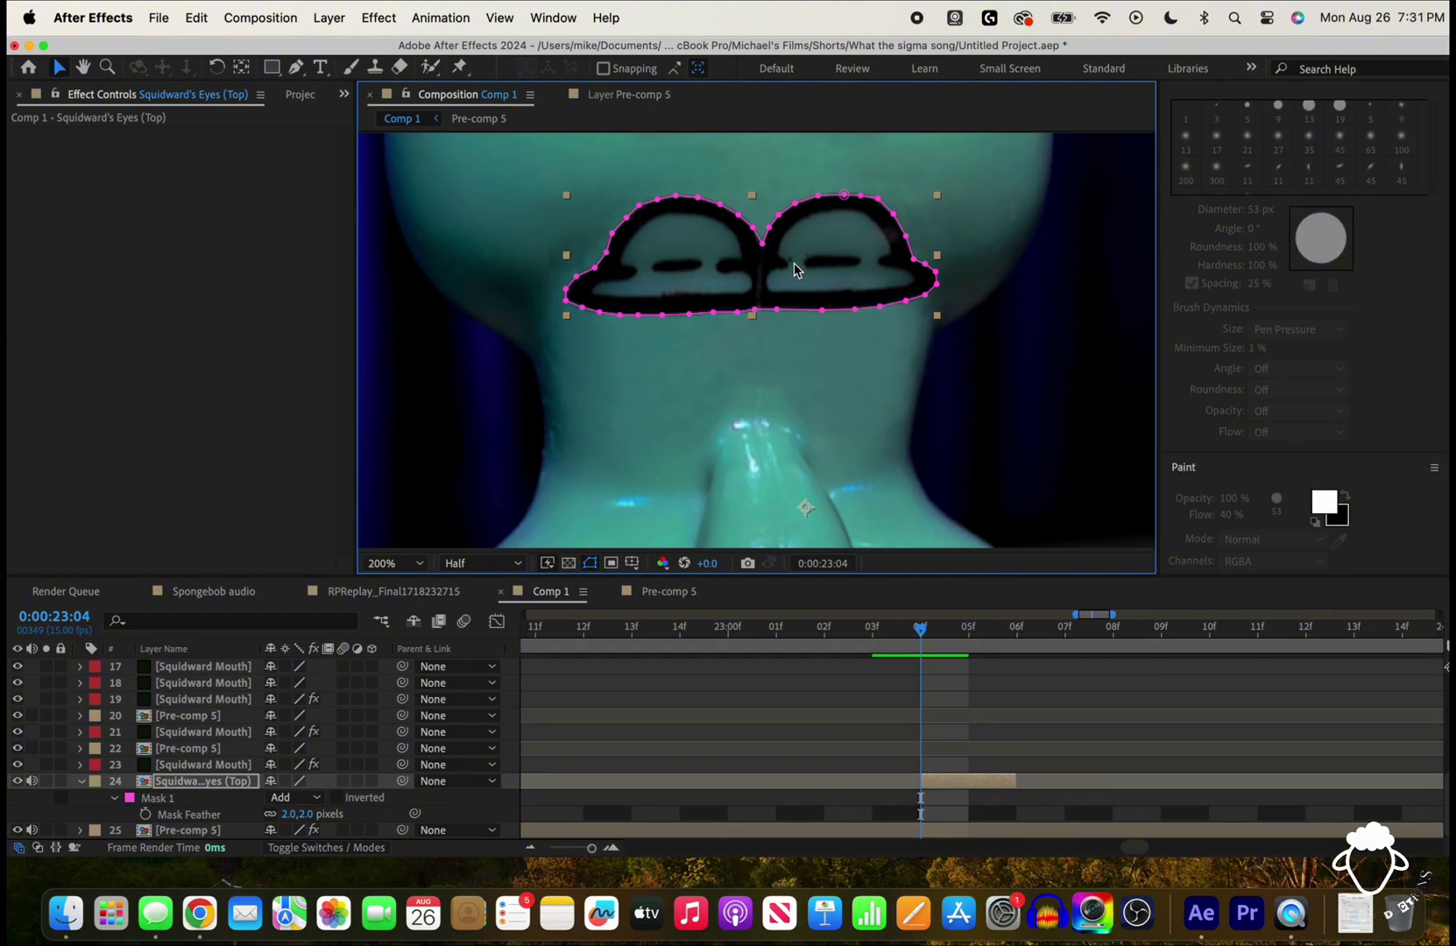
# Step: Duplicate the Squidward's Eyes (Top) layer and rename the copy "Squidward's Eyes (Bottom)"
pyautogui.press('super+d')
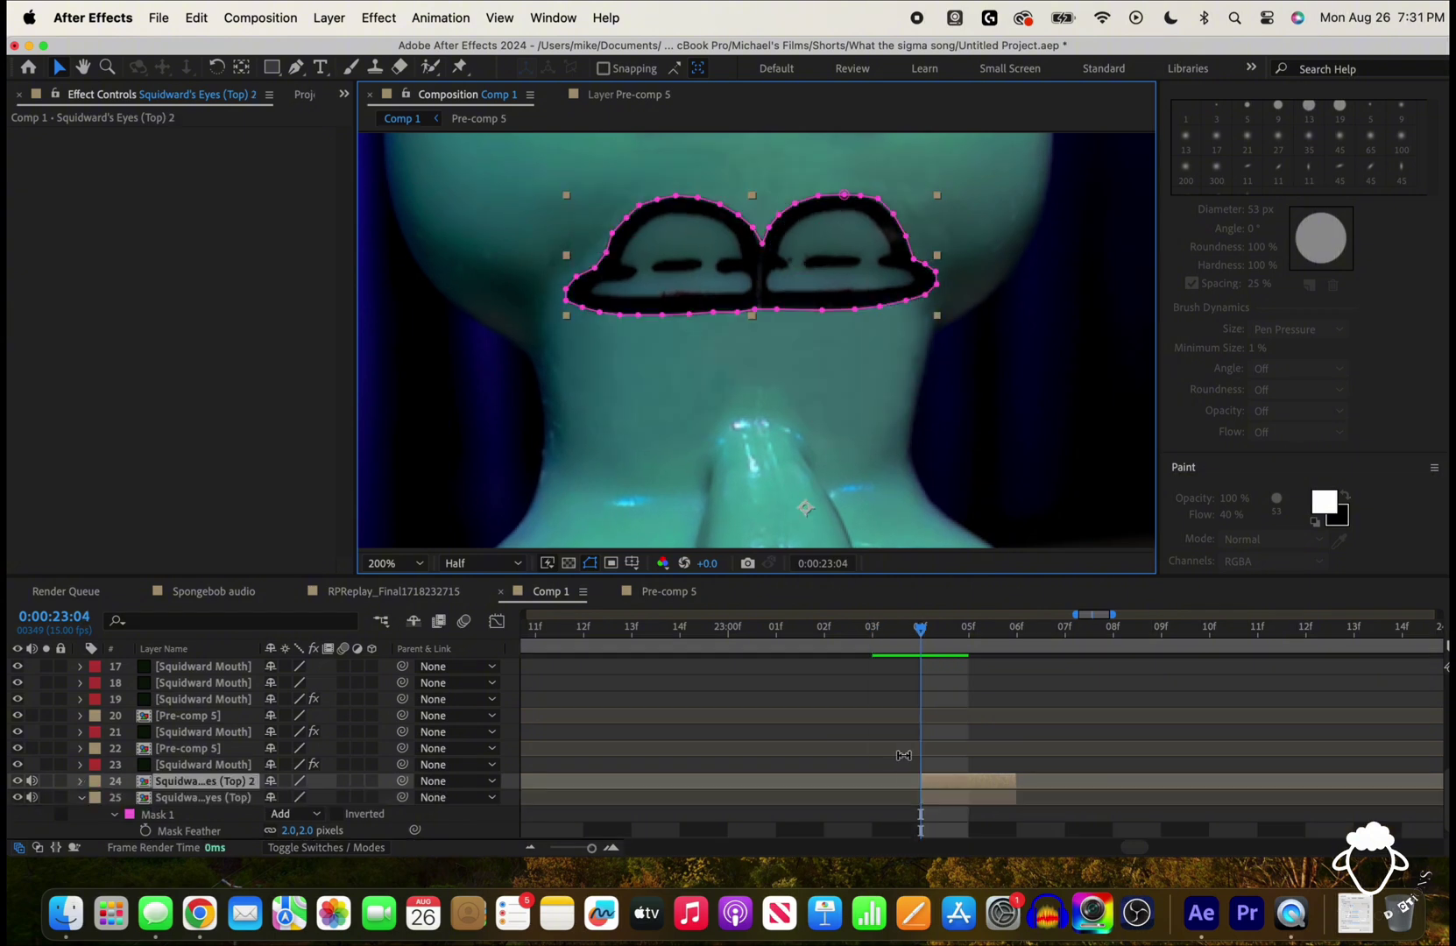
pyautogui.click(80, 798)
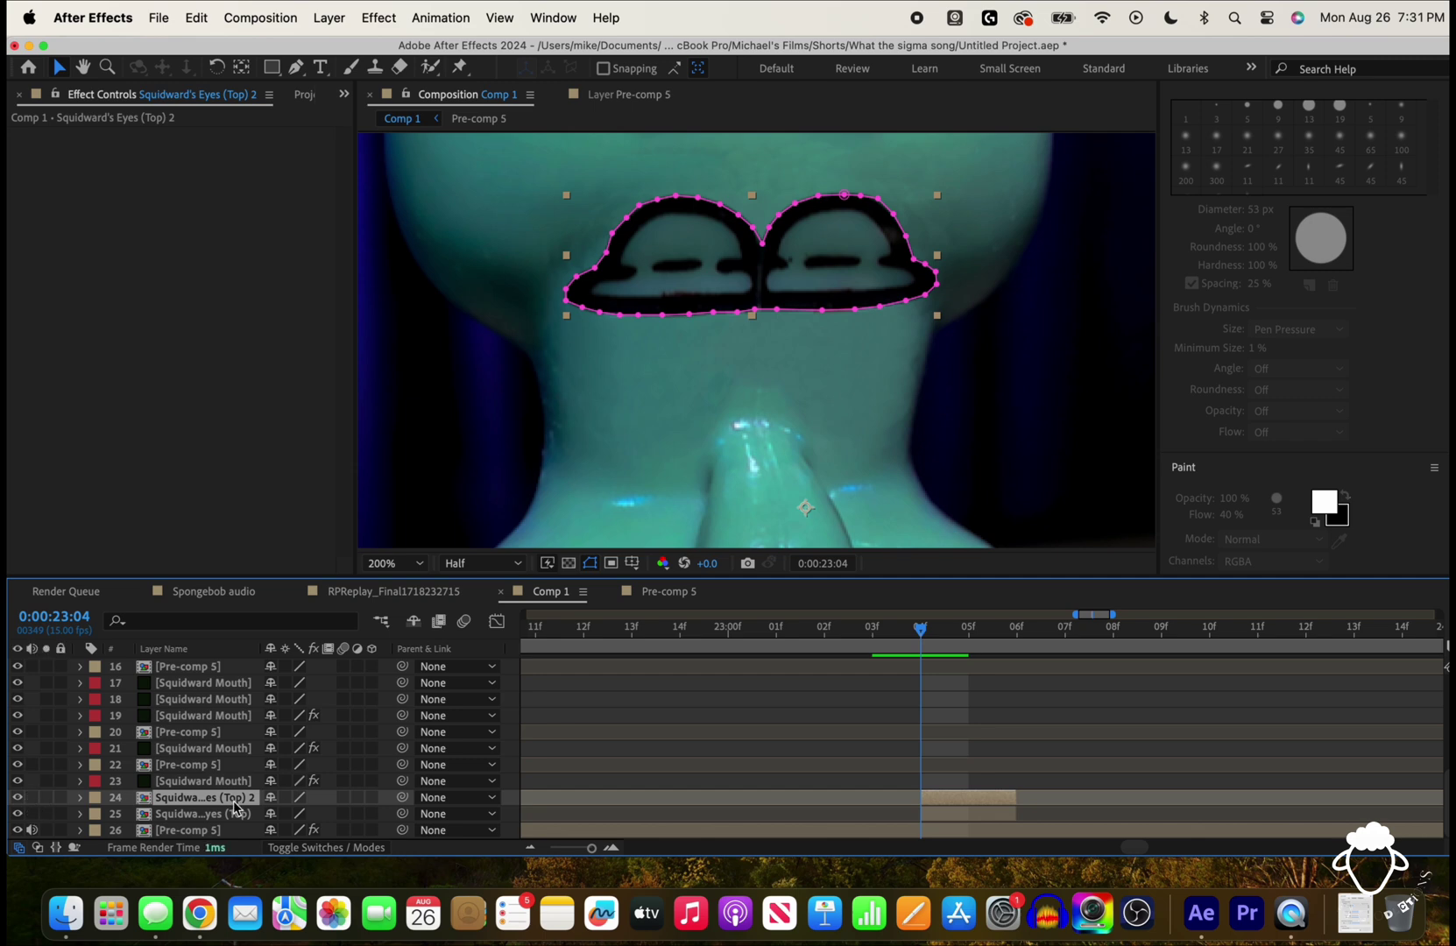
pyautogui.rightClick(235, 805)
pyautogui.click(273, 819)
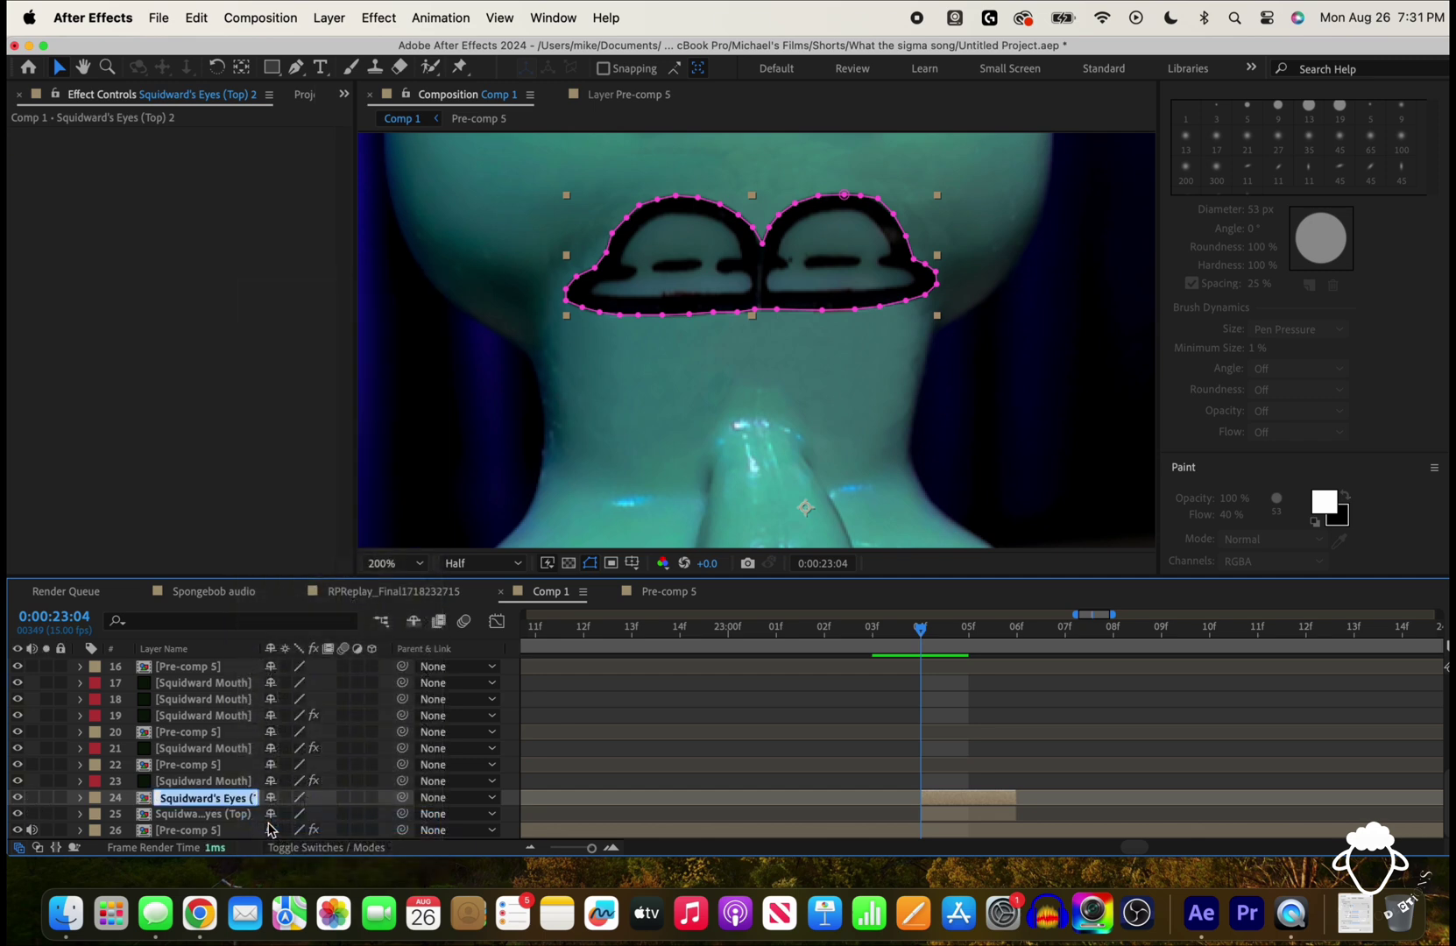
pyautogui.click(229, 799)
pyautogui.press('BackSpace')
pyautogui.press('BackSpace')
pyautogui.press('BackSpace')
pyautogui.write('Bottom')
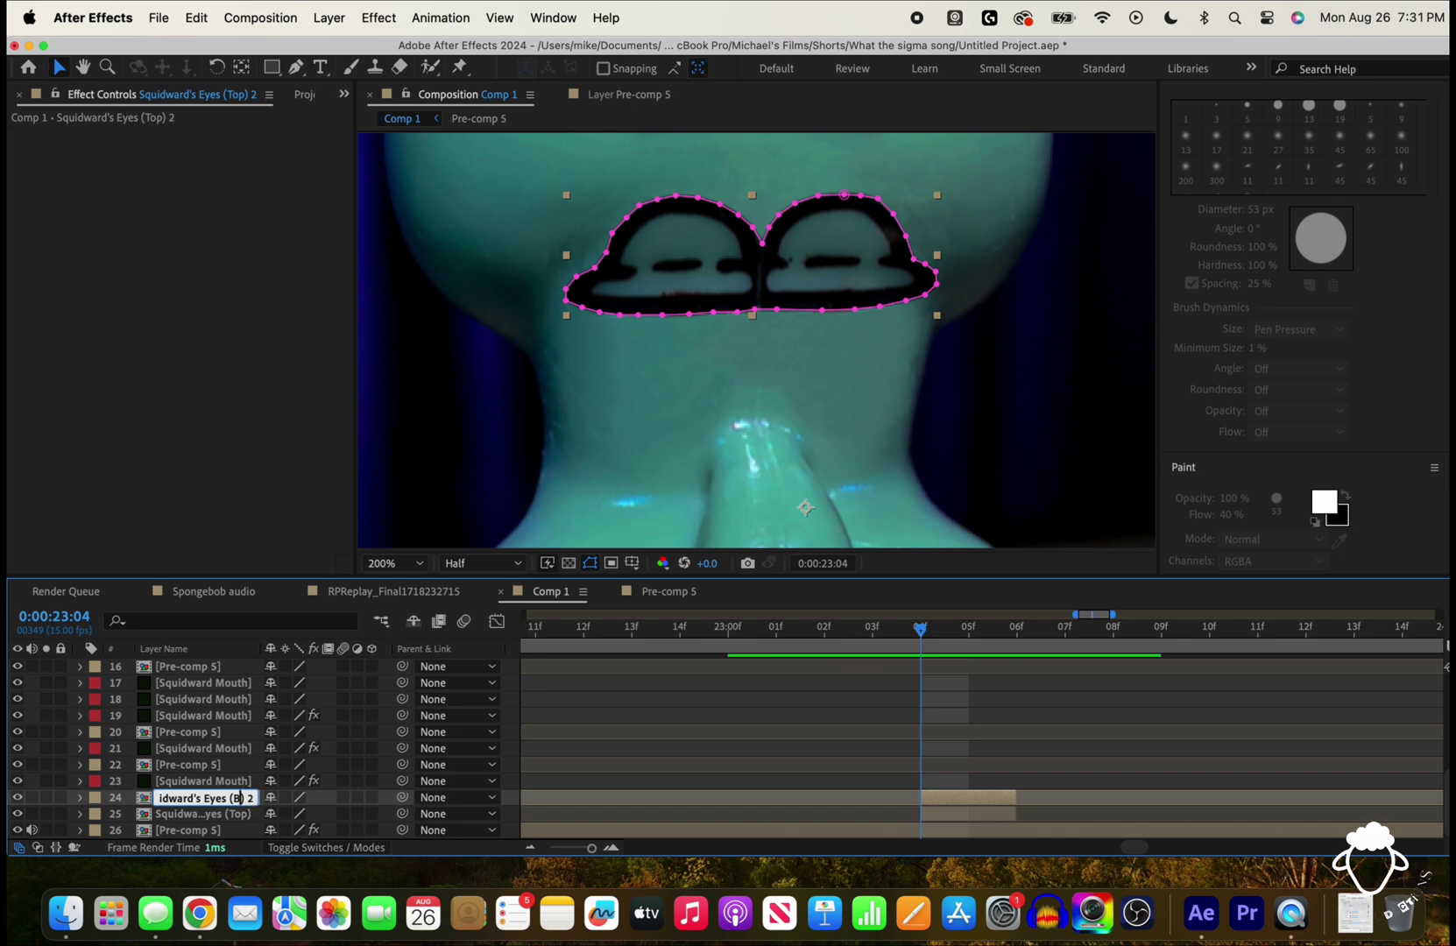
pyautogui.press('BackSpace')
pyautogui.press('BackSpace')
pyautogui.press('Return')
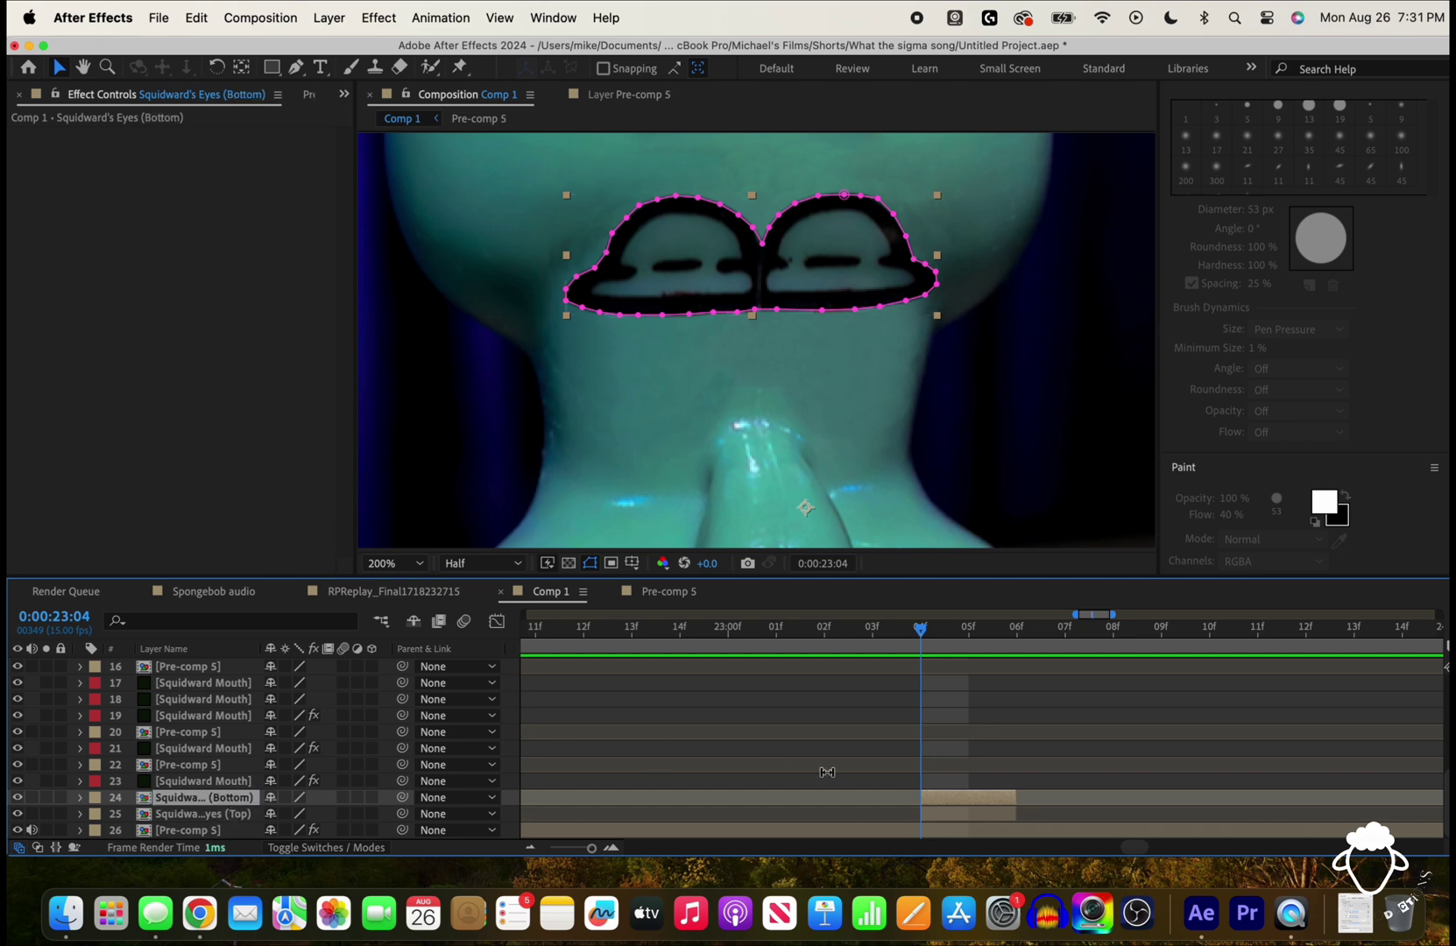
# Step: Set the rotation of the Squidward's Eyes (Bottom) layer to 180° to flip the eyelids upside down
pyautogui.click(822, 310)
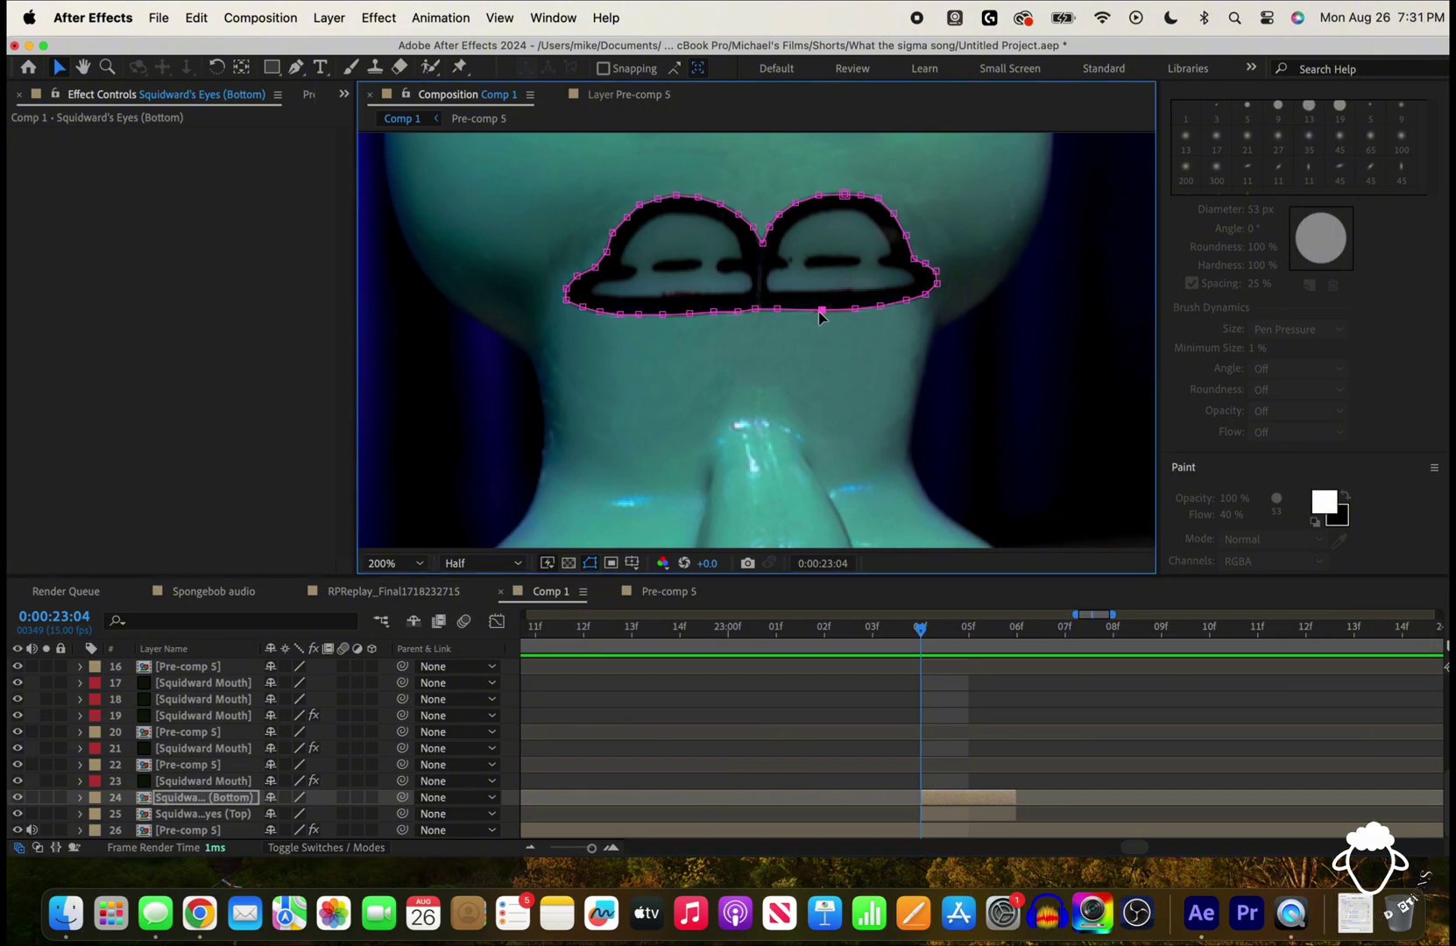
pyautogui.press('r')
pyautogui.moveTo(285, 814); pyautogui.dragTo(445, 812)
pyautogui.moveTo(653, 475); pyautogui.dragTo(571, 193)
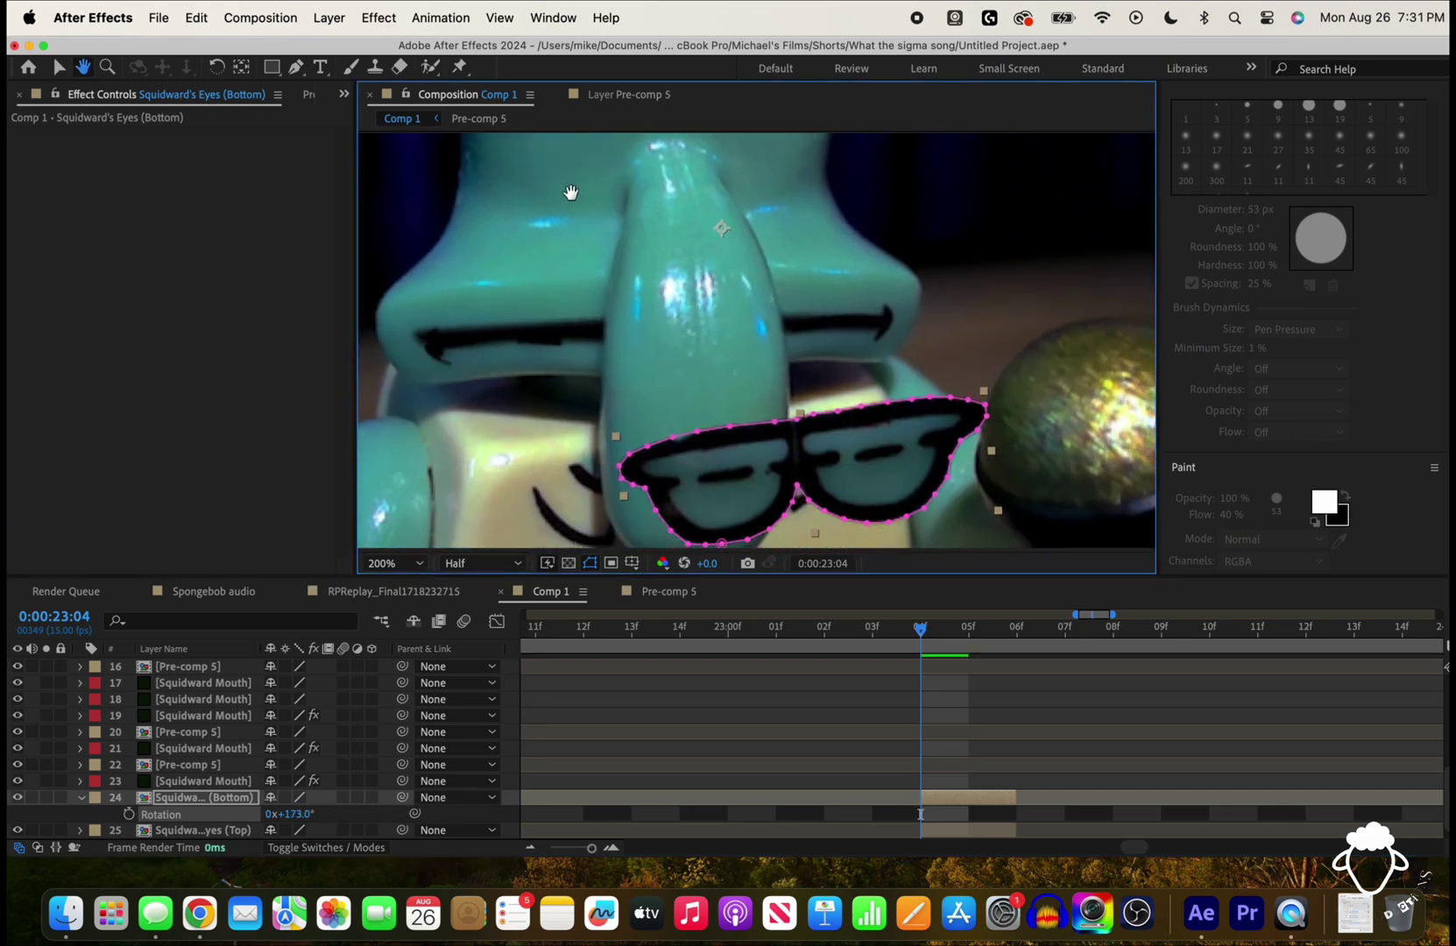
pyautogui.click(299, 813)
pyautogui.write('180')
pyautogui.press('Return')
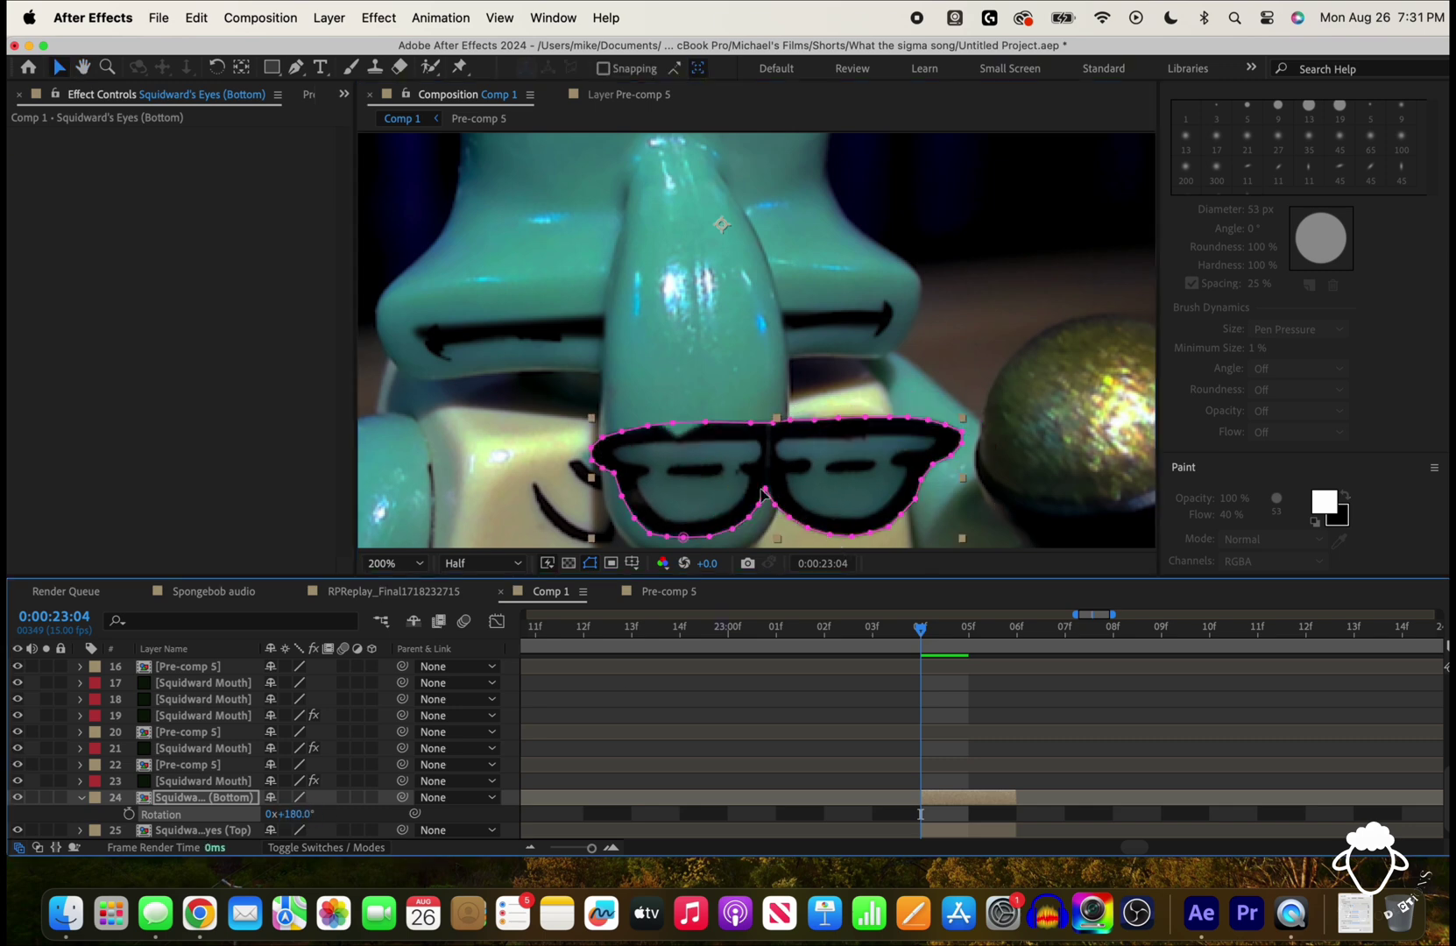
# Step: Move the flipped Squidward's Eyes (Bottom) layer up the face so it meets the underside of the top eyelids
pyautogui.click(766, 491)
pyautogui.moveTo(813, 446); pyautogui.dragTo(792, 169)
pyautogui.moveTo(801, 297); pyautogui.dragTo(792, 448)
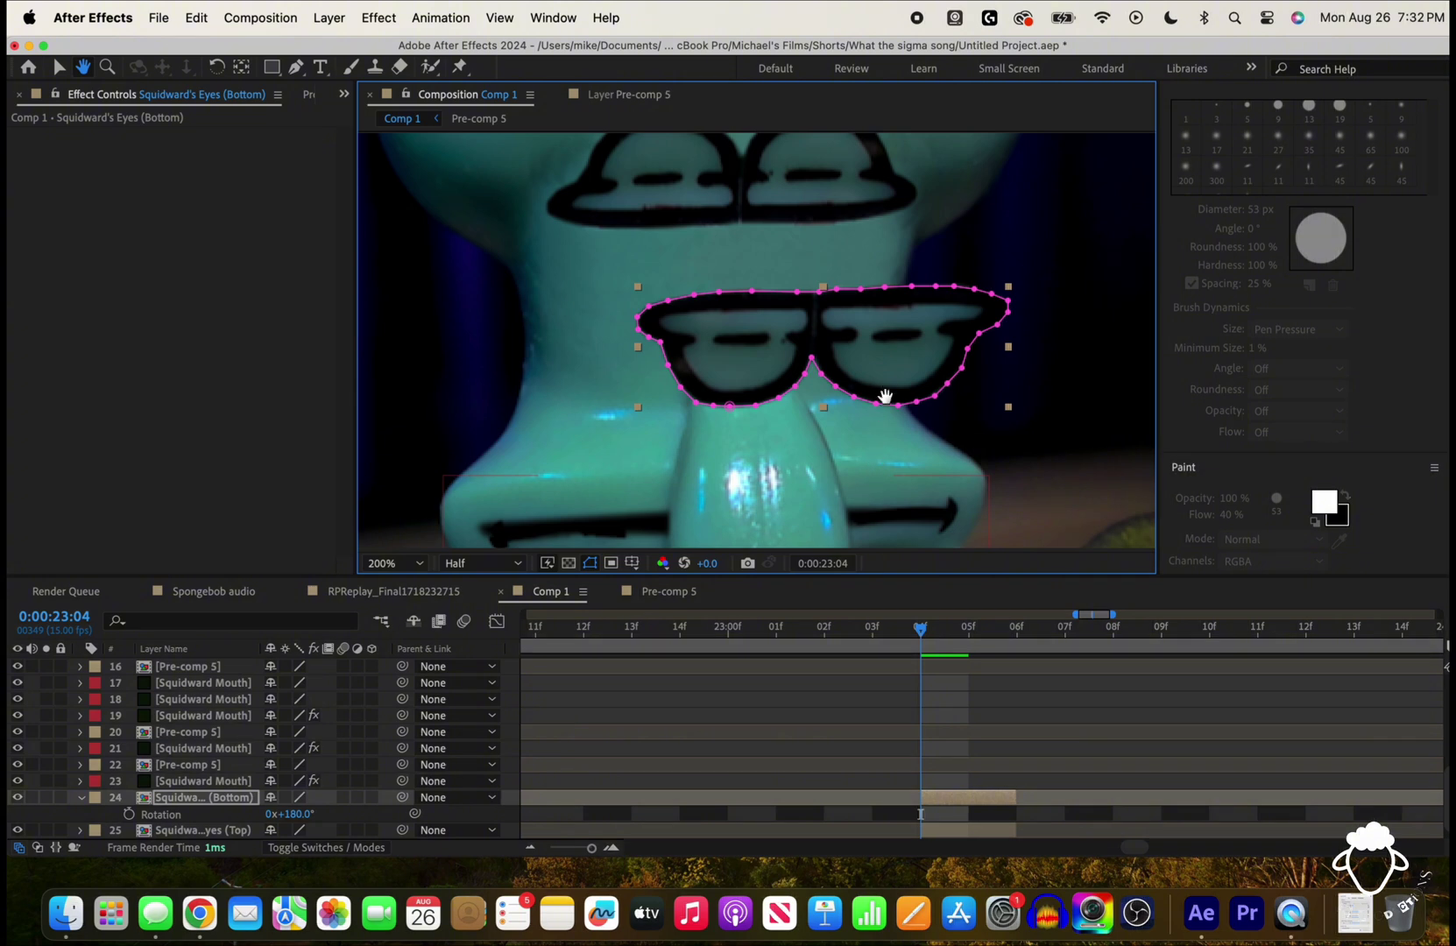
pyautogui.moveTo(813, 328); pyautogui.dragTo(810, 291)
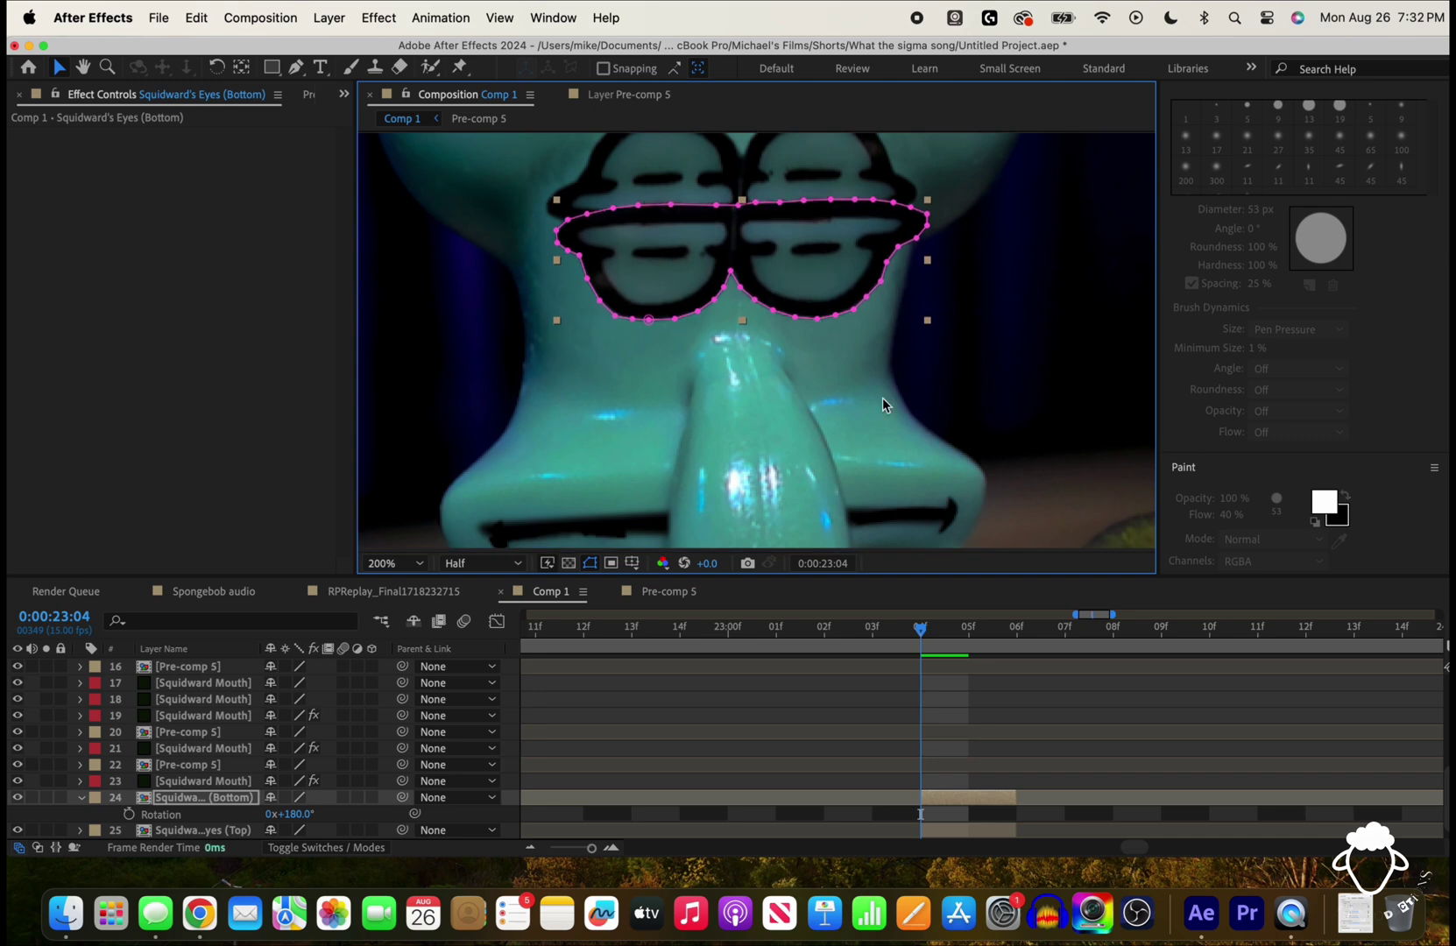
pyautogui.click(906, 423)
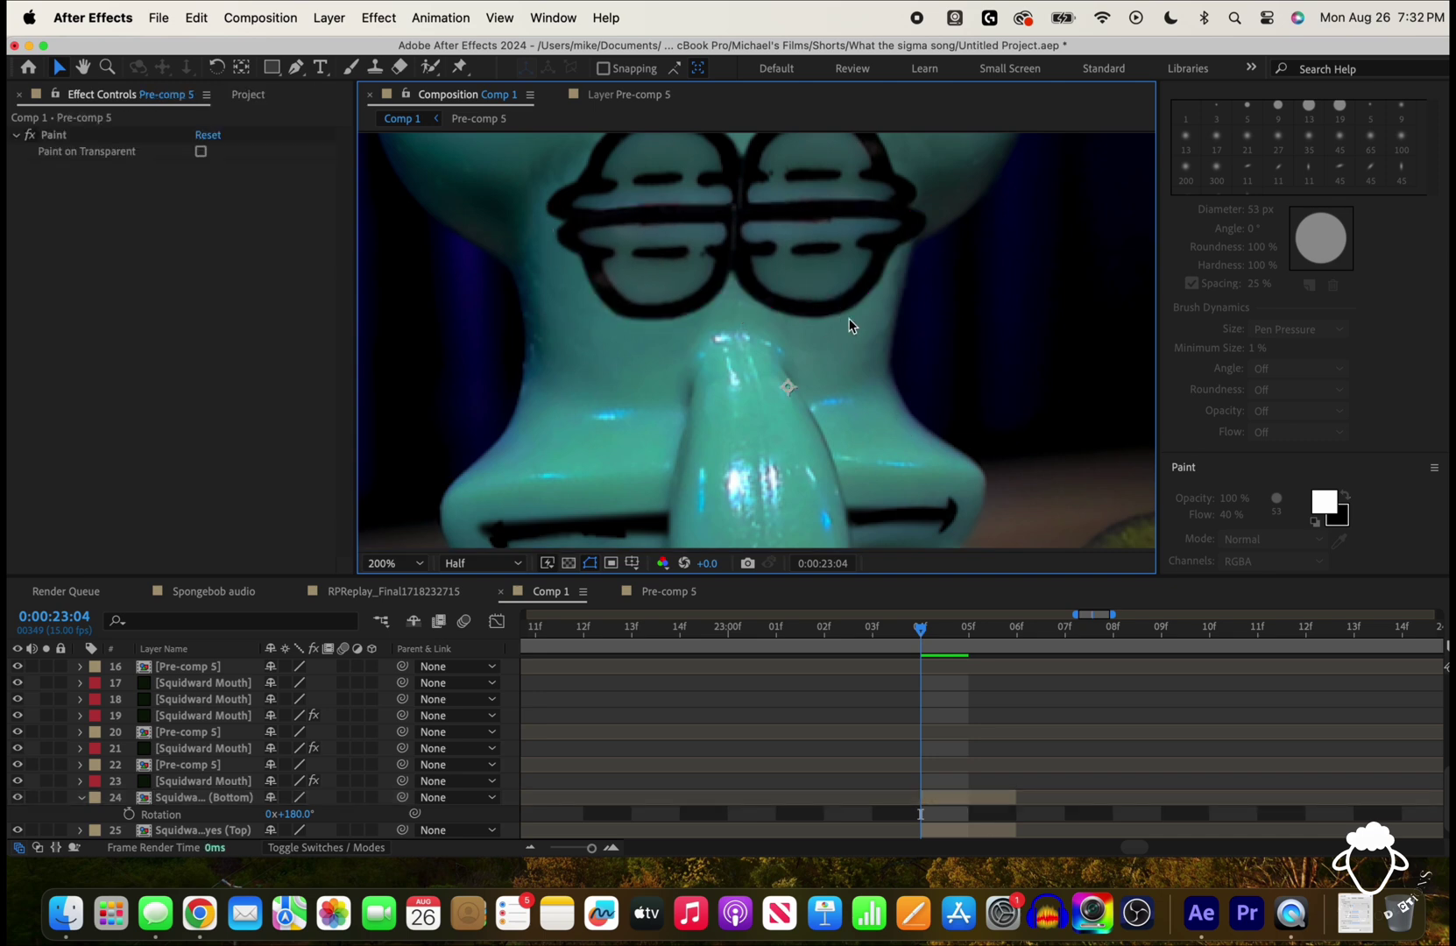
# Step: Nudge the Squidward's Eyes (Bottom) layer slightly left to line up its outline with the top eyelids
pyautogui.press('space')
pyautogui.click(985, 799)
pyautogui.moveTo(806, 308); pyautogui.dragTo(797, 307)
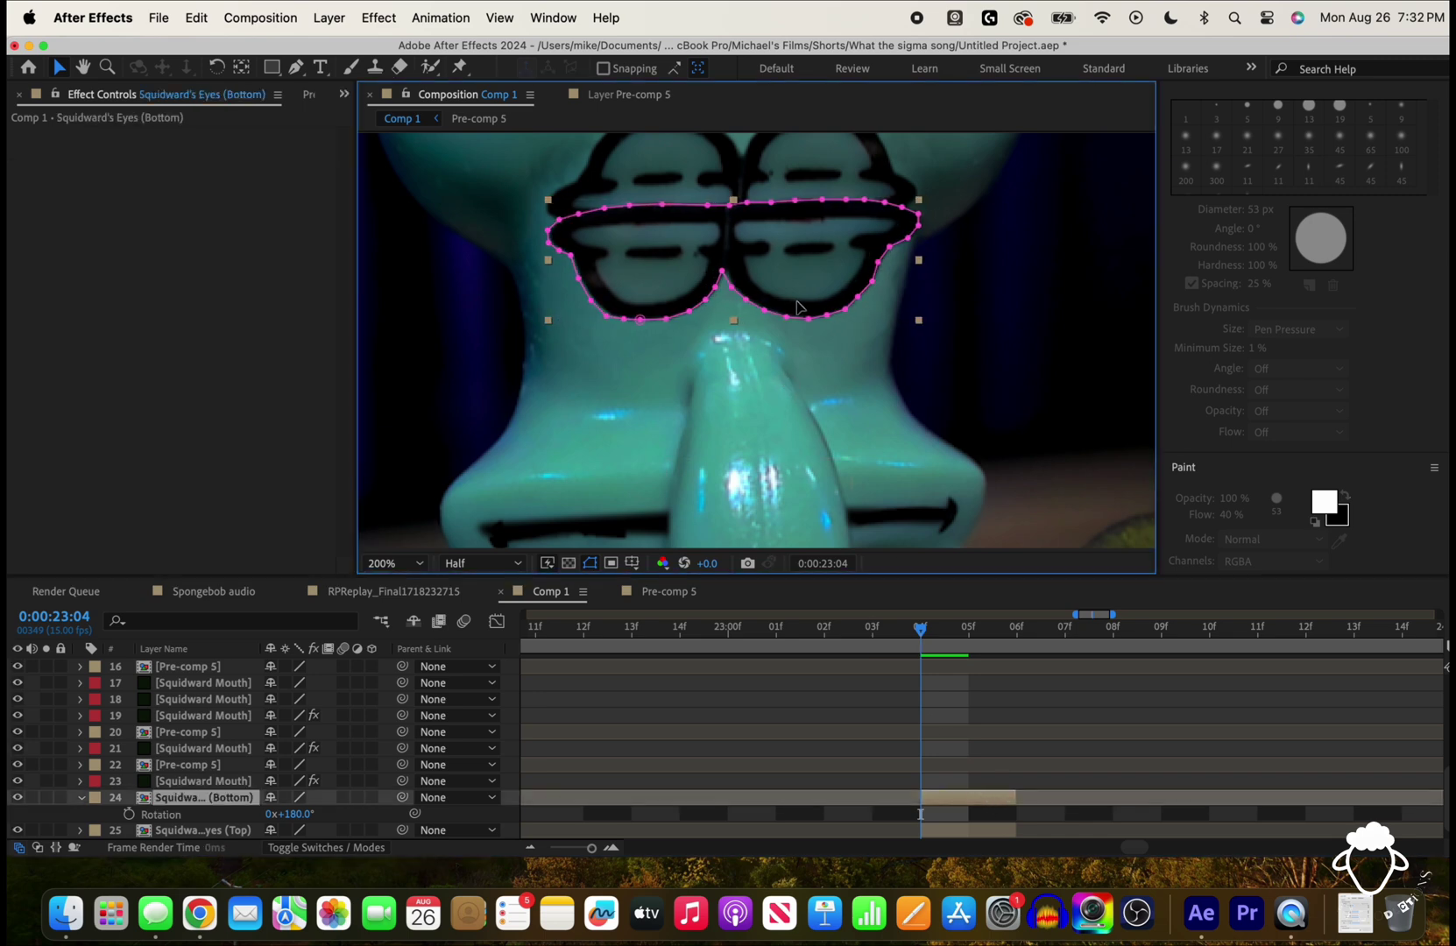
pyautogui.click(994, 698)
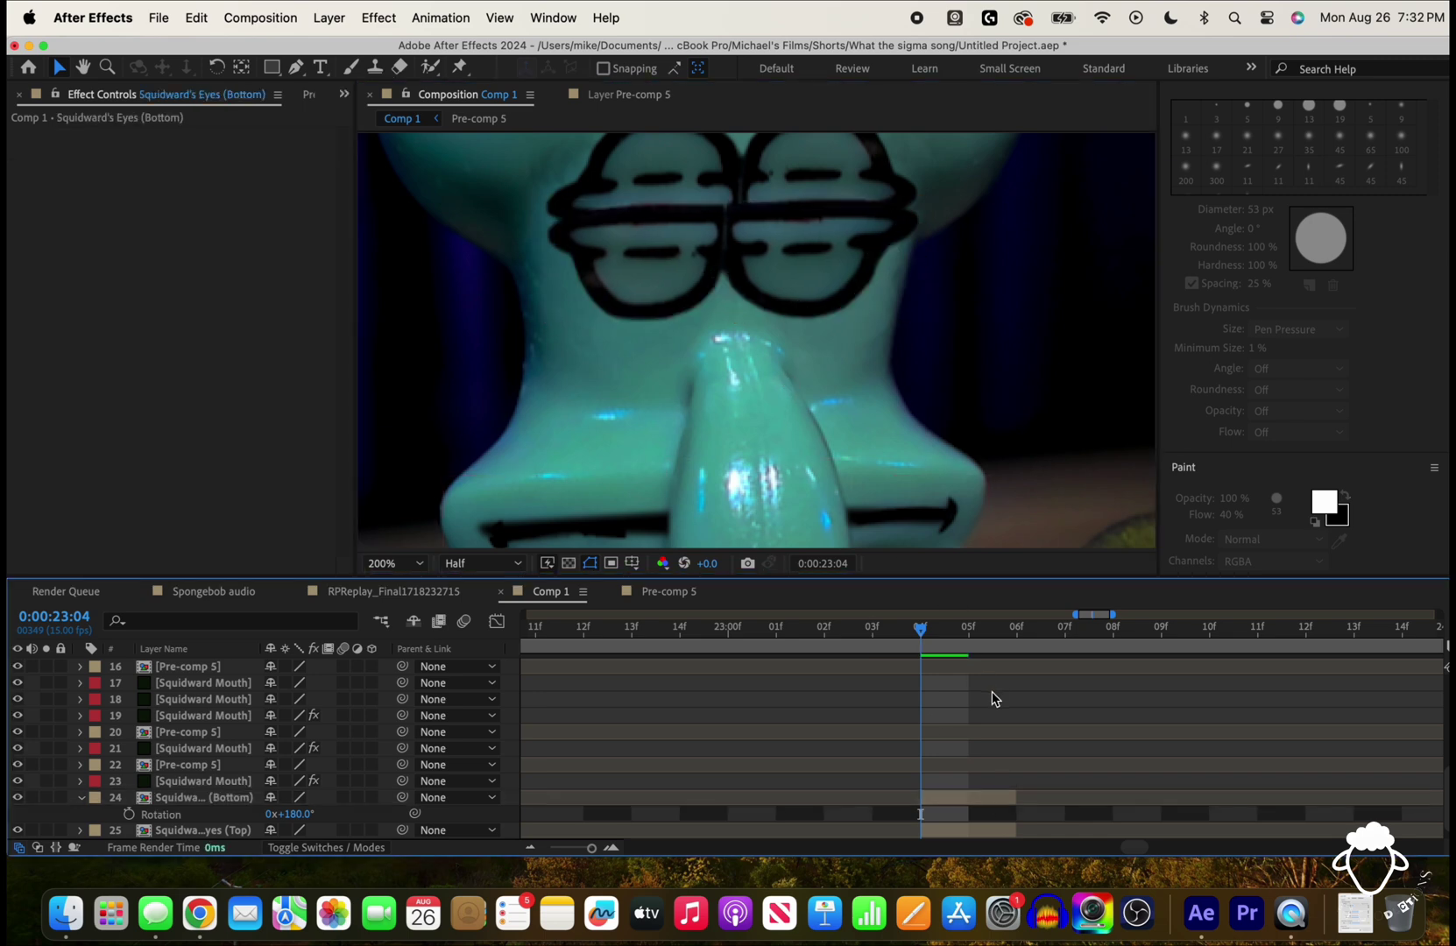
pyautogui.click(970, 799)
pyautogui.click(828, 299)
pyautogui.click(1019, 500)
# Step: Step back and forth through the frames around 0:00:23:04 to compare the open and closed eyes
pyautogui.press('pageup')
pyautogui.press('pagedown')
pyautogui.press('pageup')
pyautogui.press('pagedown')
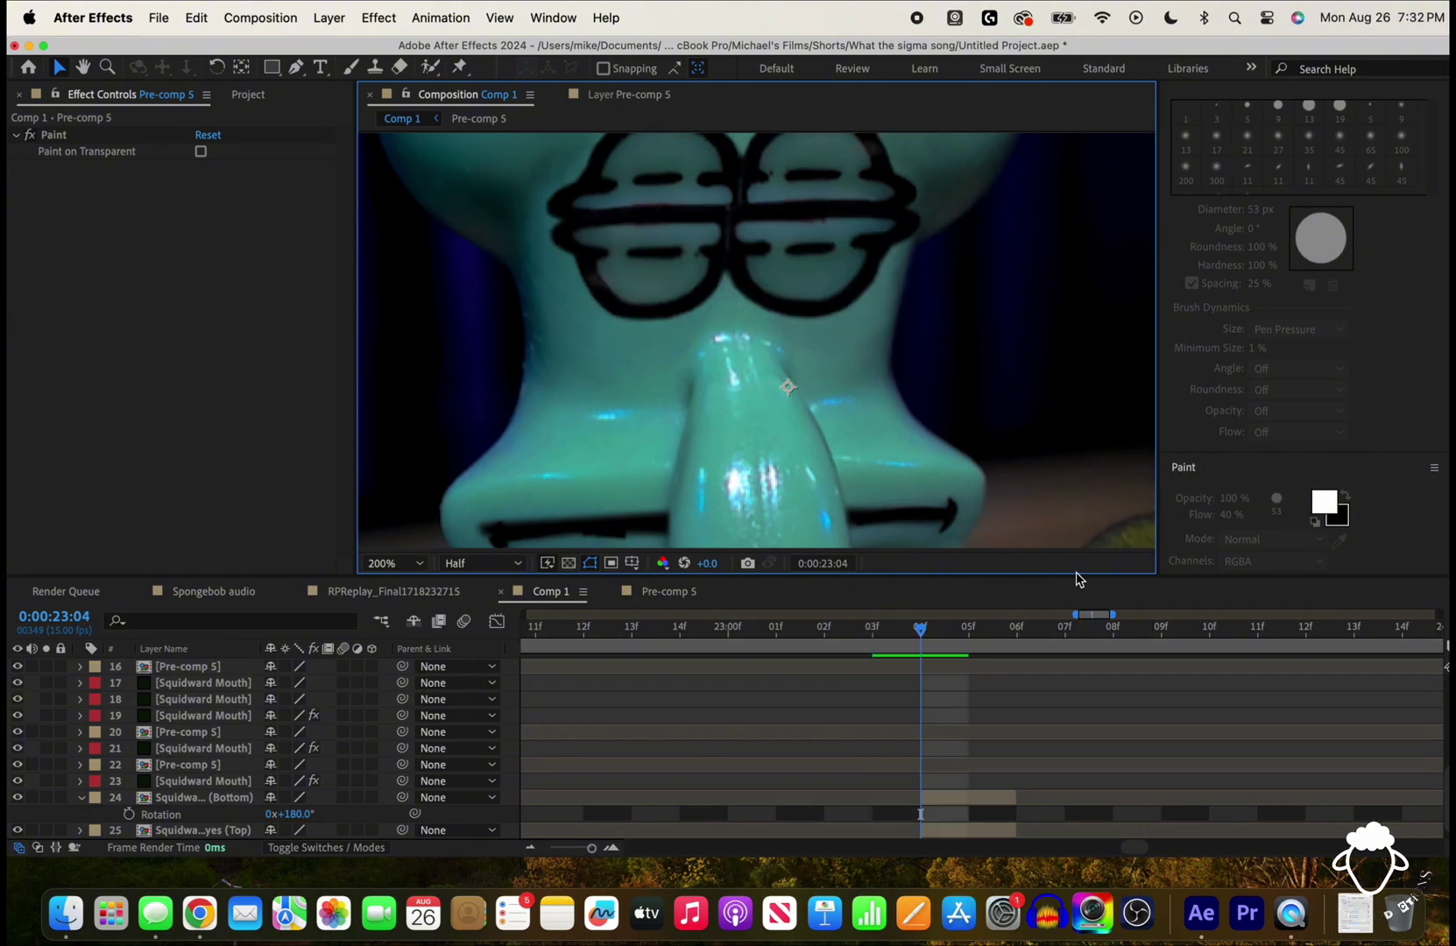
pyautogui.press(',')
pyautogui.press('pageup')
pyautogui.press('pagedown')
pyautogui.press('pageup')
pyautogui.press('pagedown')
pyautogui.press('pageup')
pyautogui.press('pagedown')
pyautogui.press('pageup')
pyautogui.press('pagedown')
pyautogui.press('pageup')
pyautogui.press('pagedown')
pyautogui.press('pagedown')
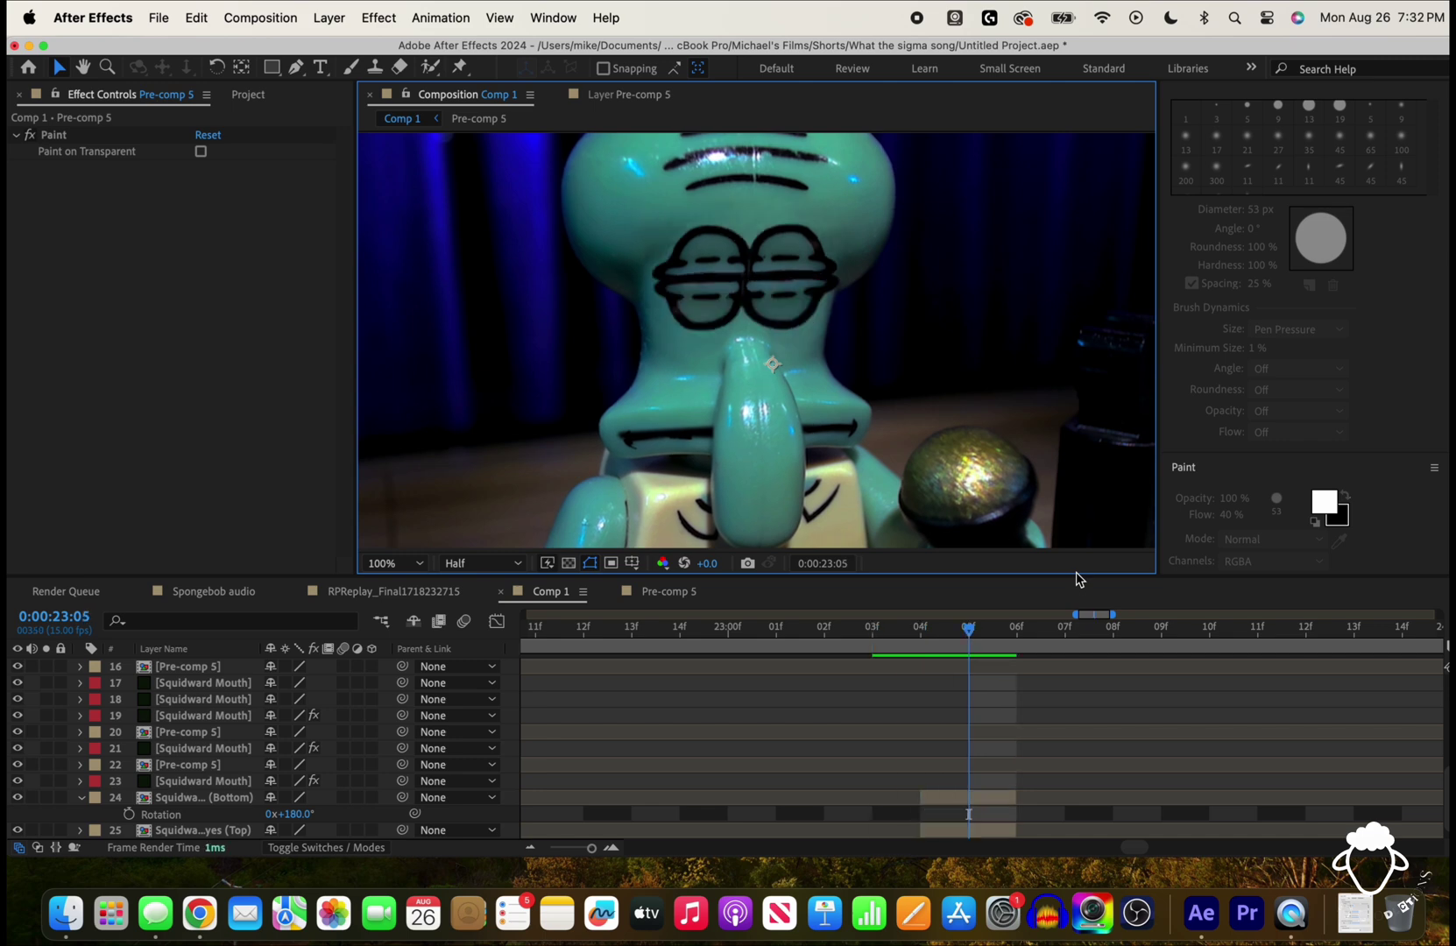
pyautogui.press('pagedown')
pyautogui.click(880, 630)
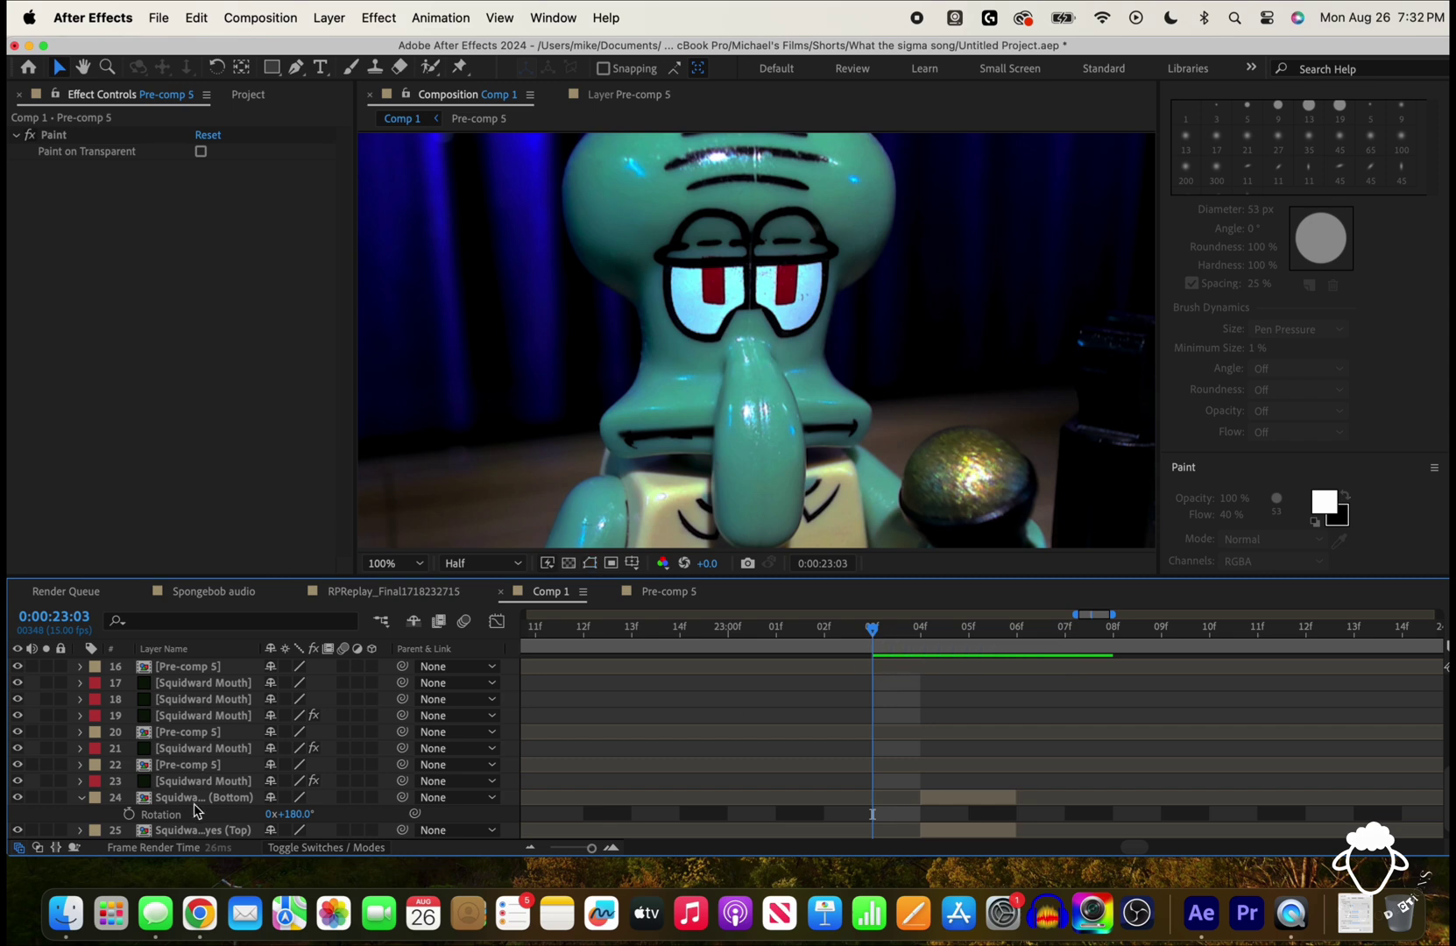
pyautogui.click(81, 801)
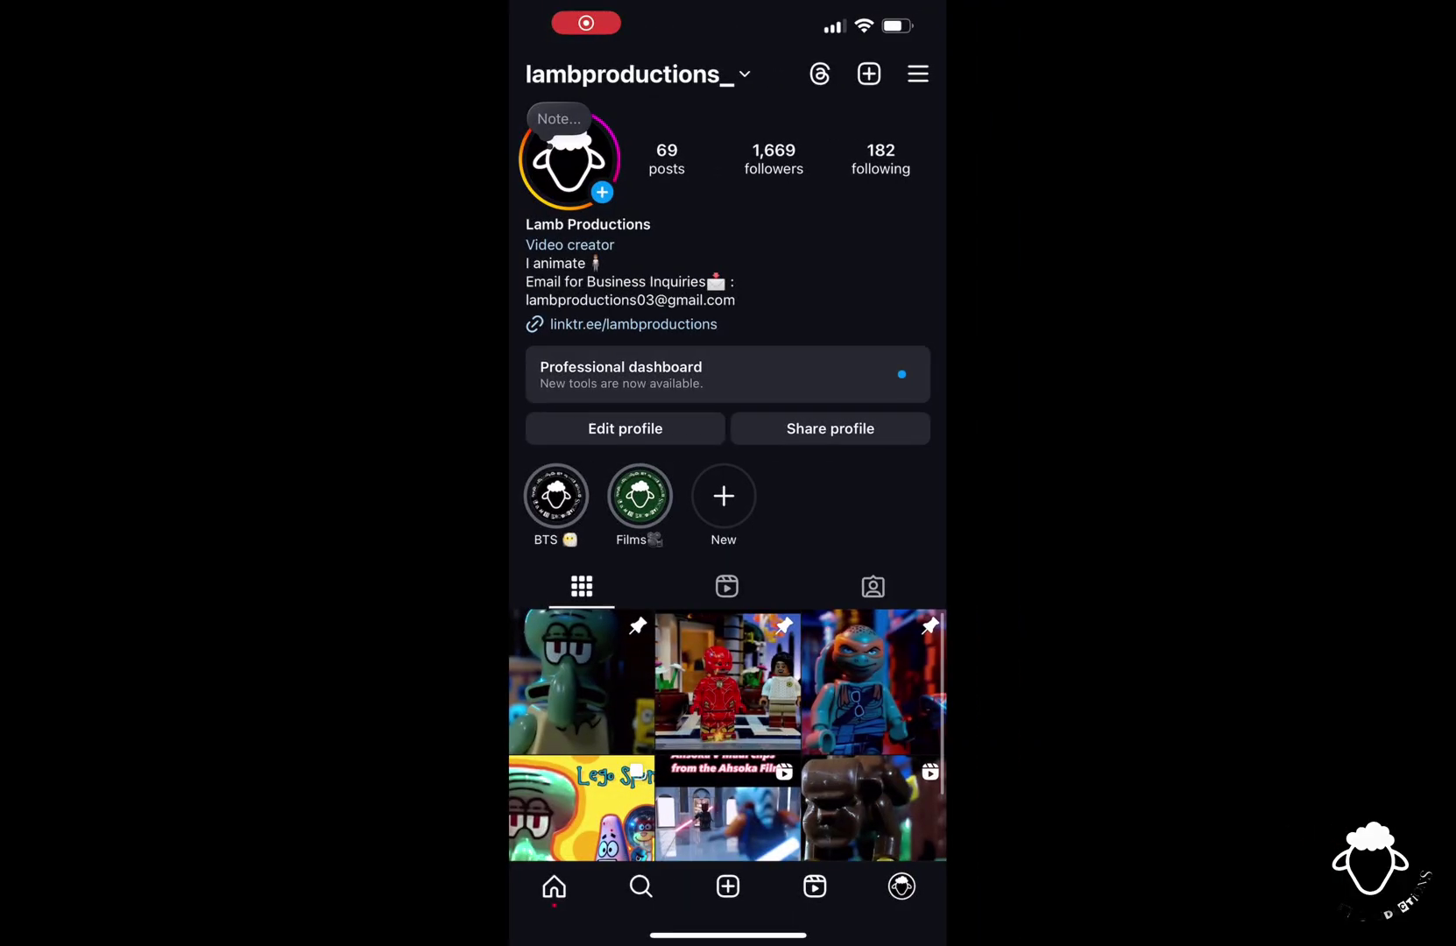
# Step: Browse the posts on the Lamb Productions Instagram profile and the L.A.M.B Productions Patreon page
pyautogui.scroll(-3, 831, 526)
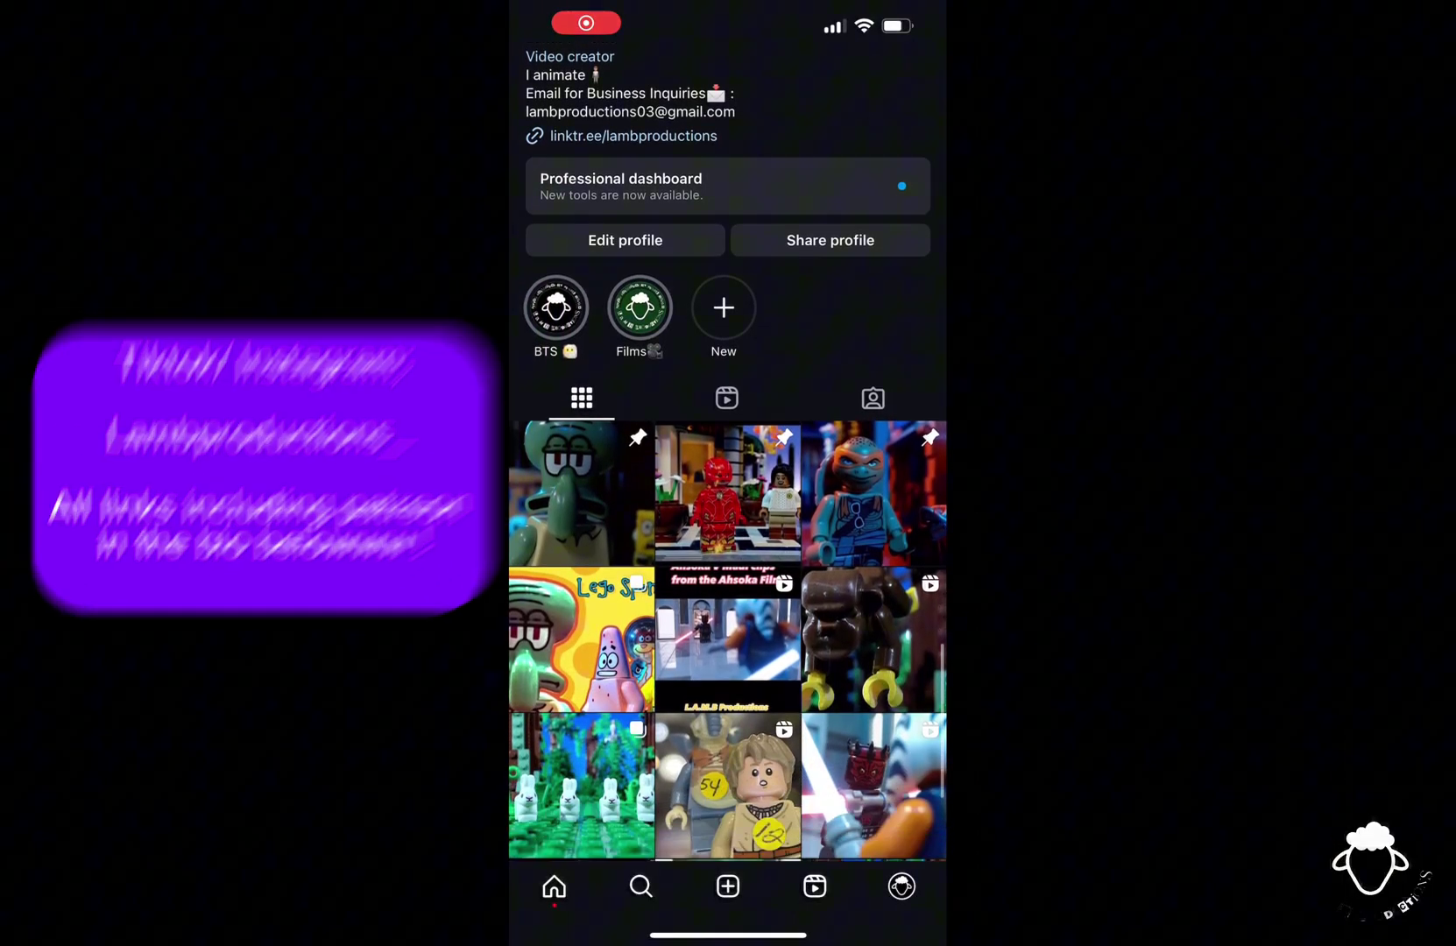
pyautogui.scroll(-10, 727, 525)
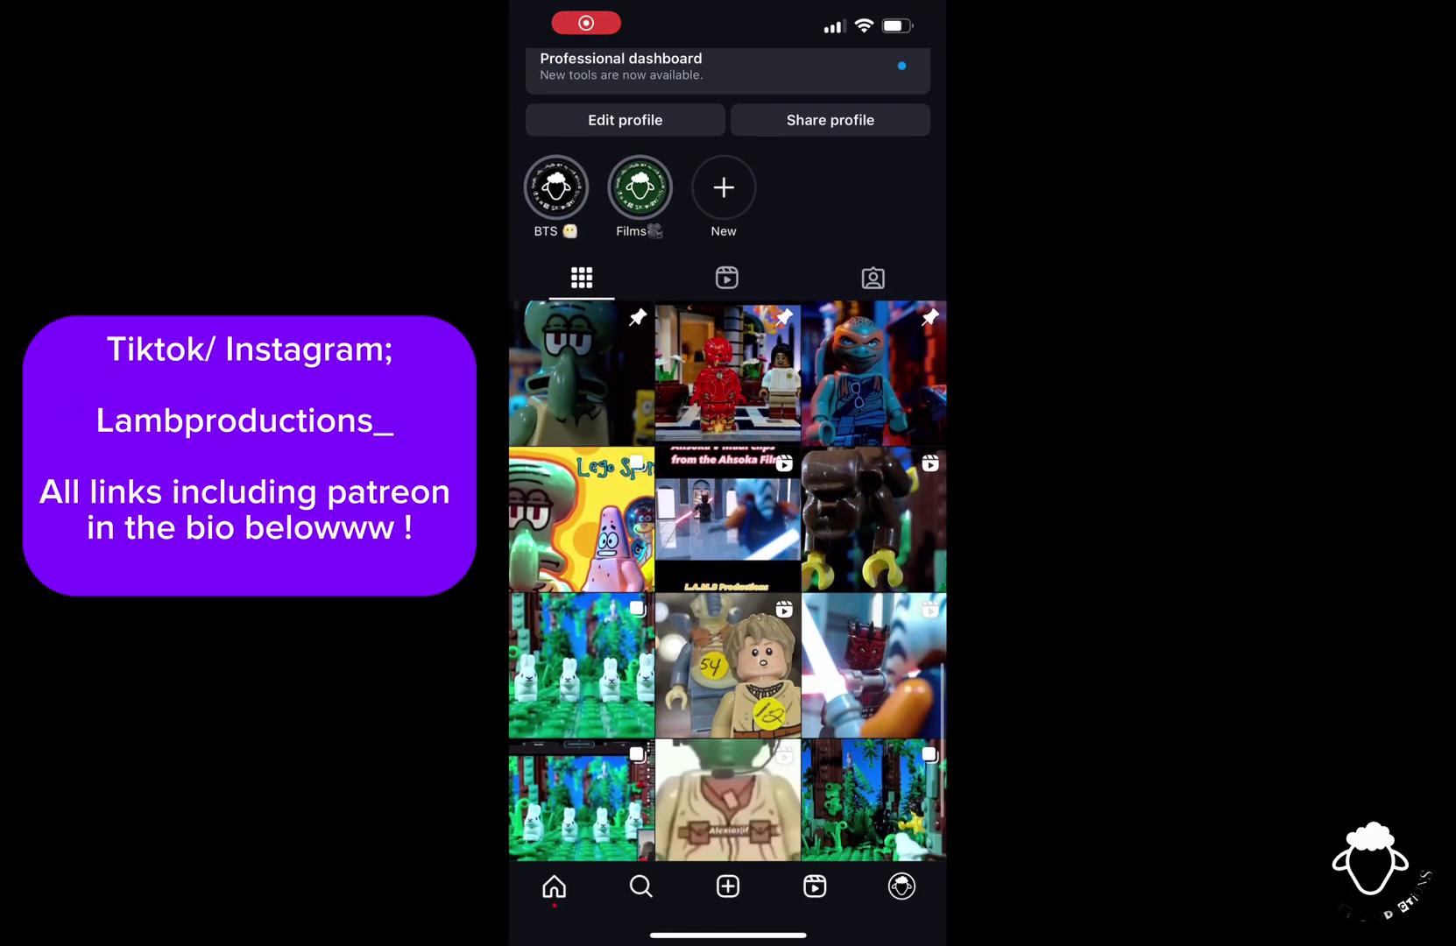
pyautogui.scroll(-10, 727, 456)
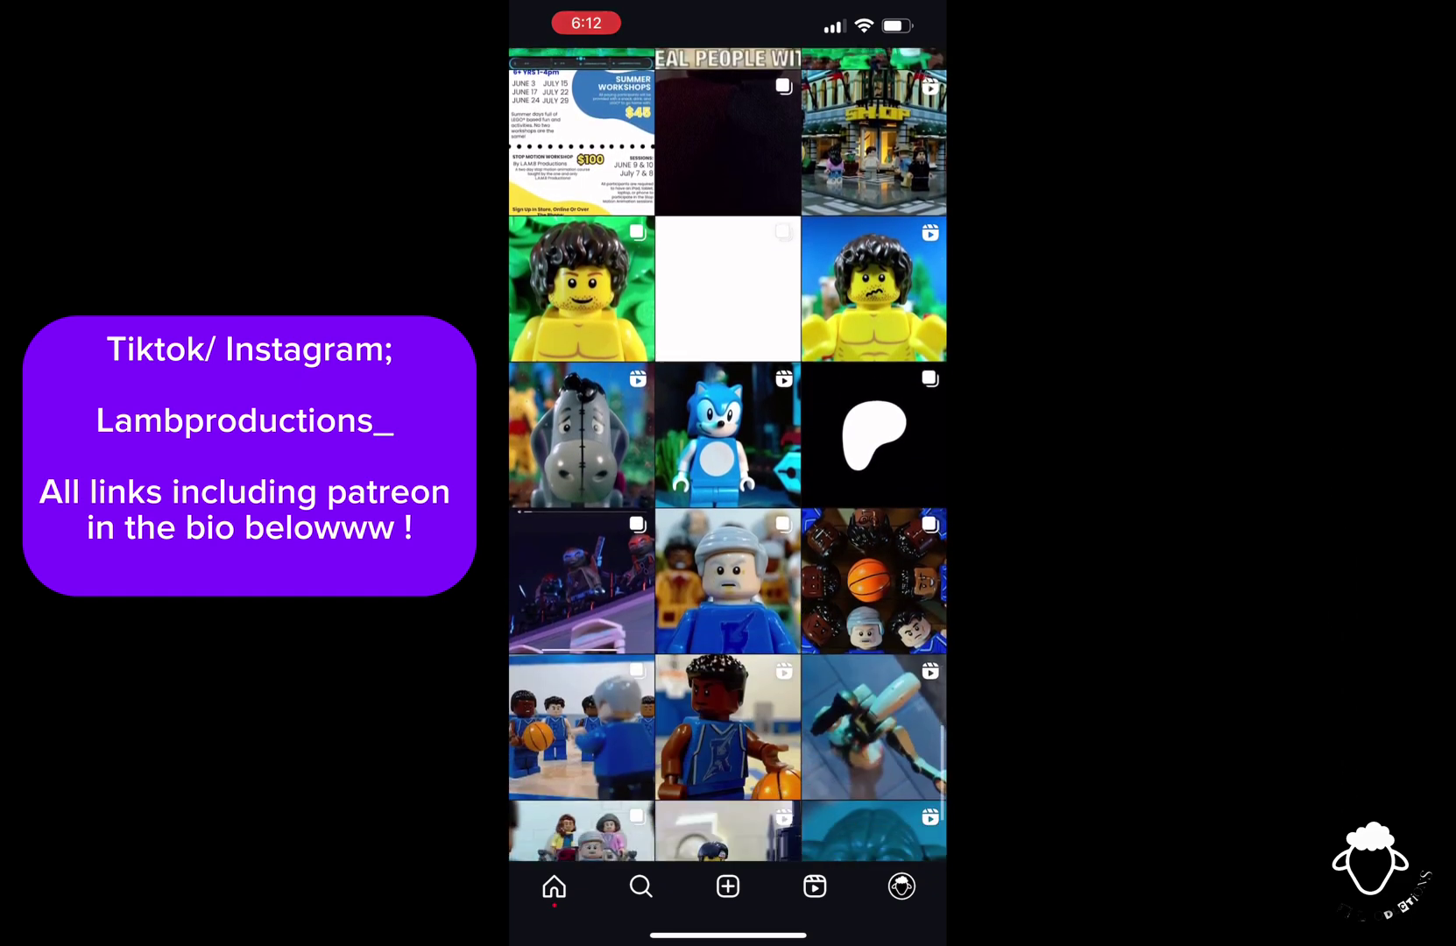
pyautogui.scroll(-10, 728, 456)
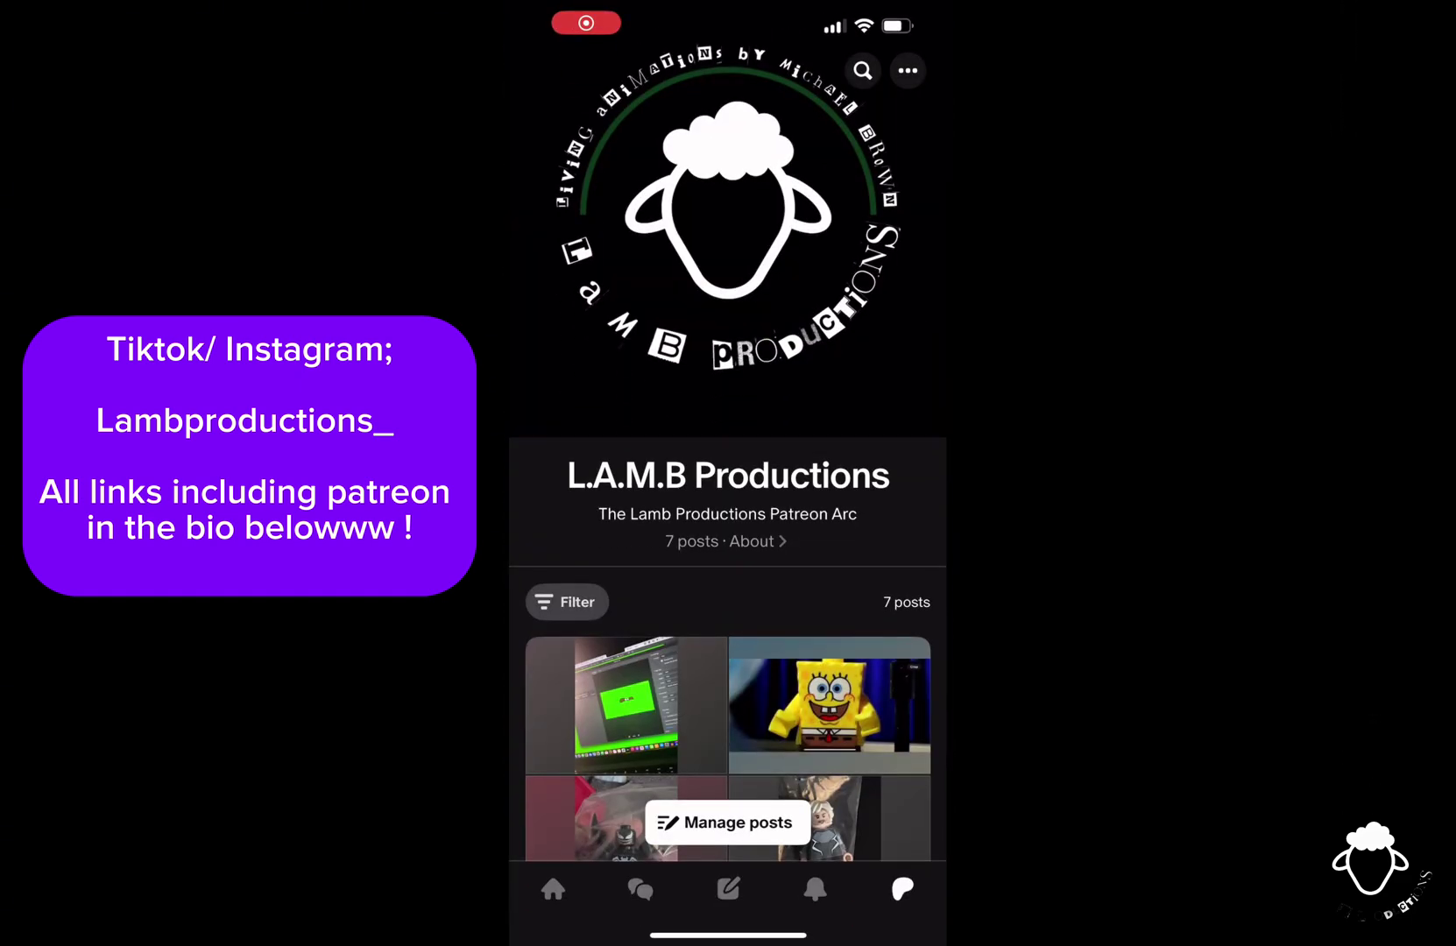
pyautogui.scroll(-3, 727, 525)
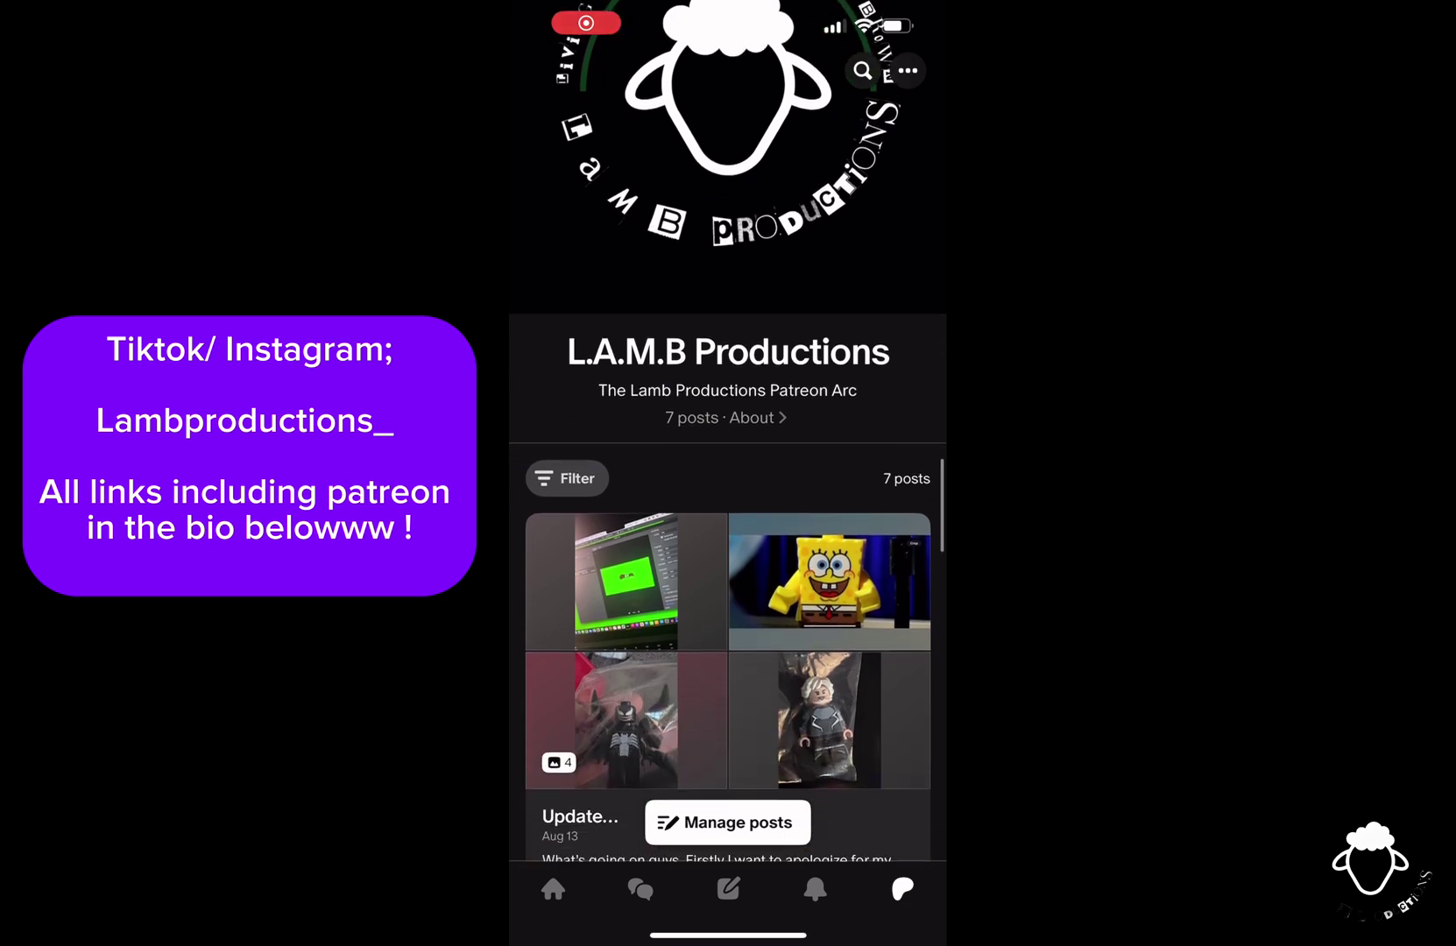
pyautogui.scroll(-6, 727, 473)
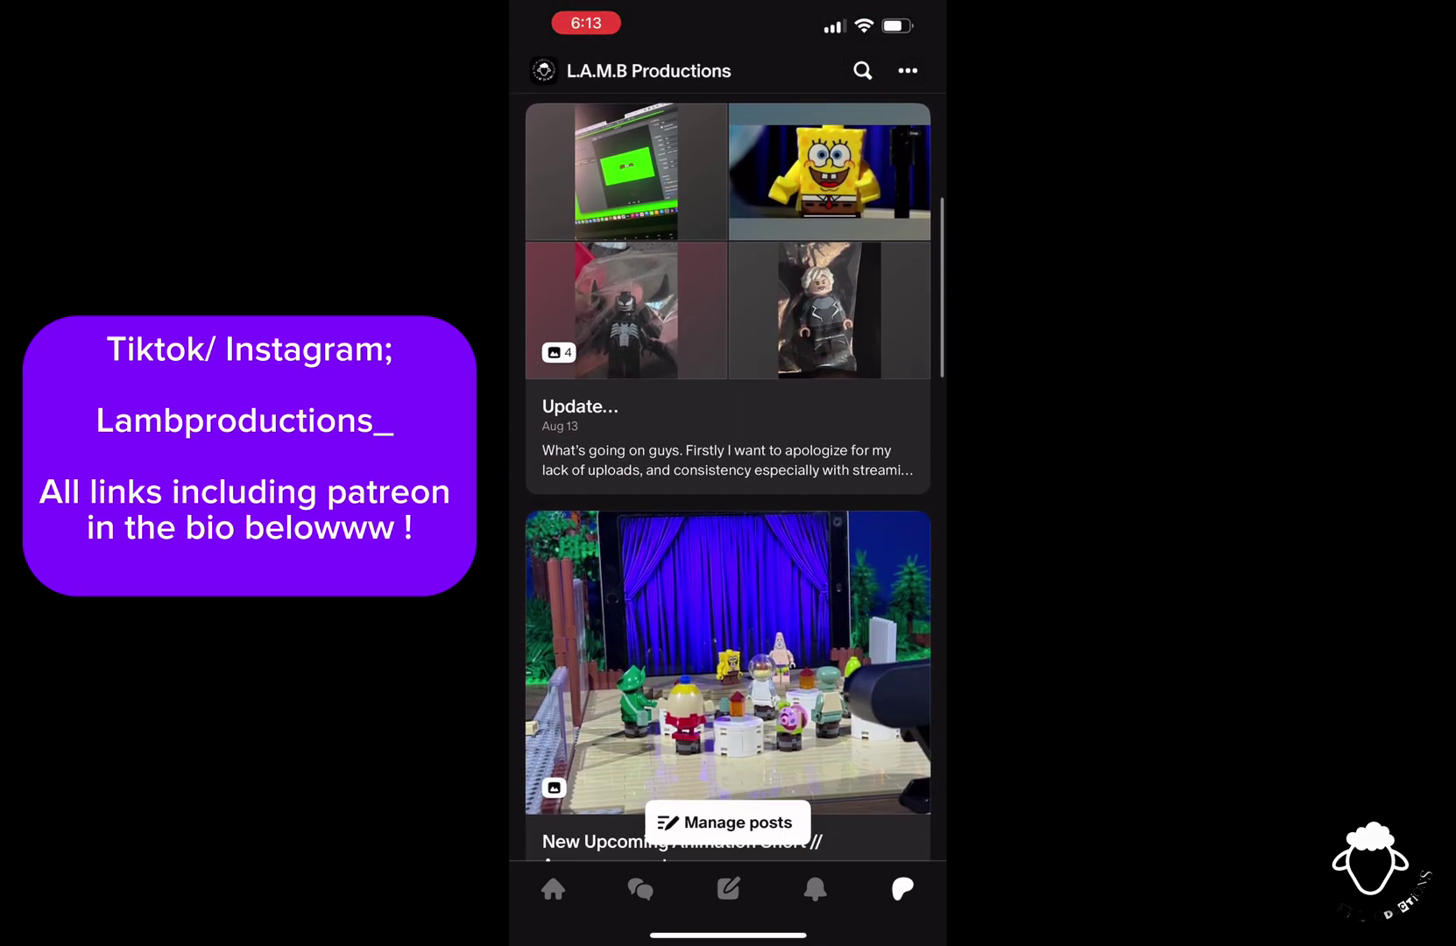
pyautogui.scroll(-9, 727, 473)
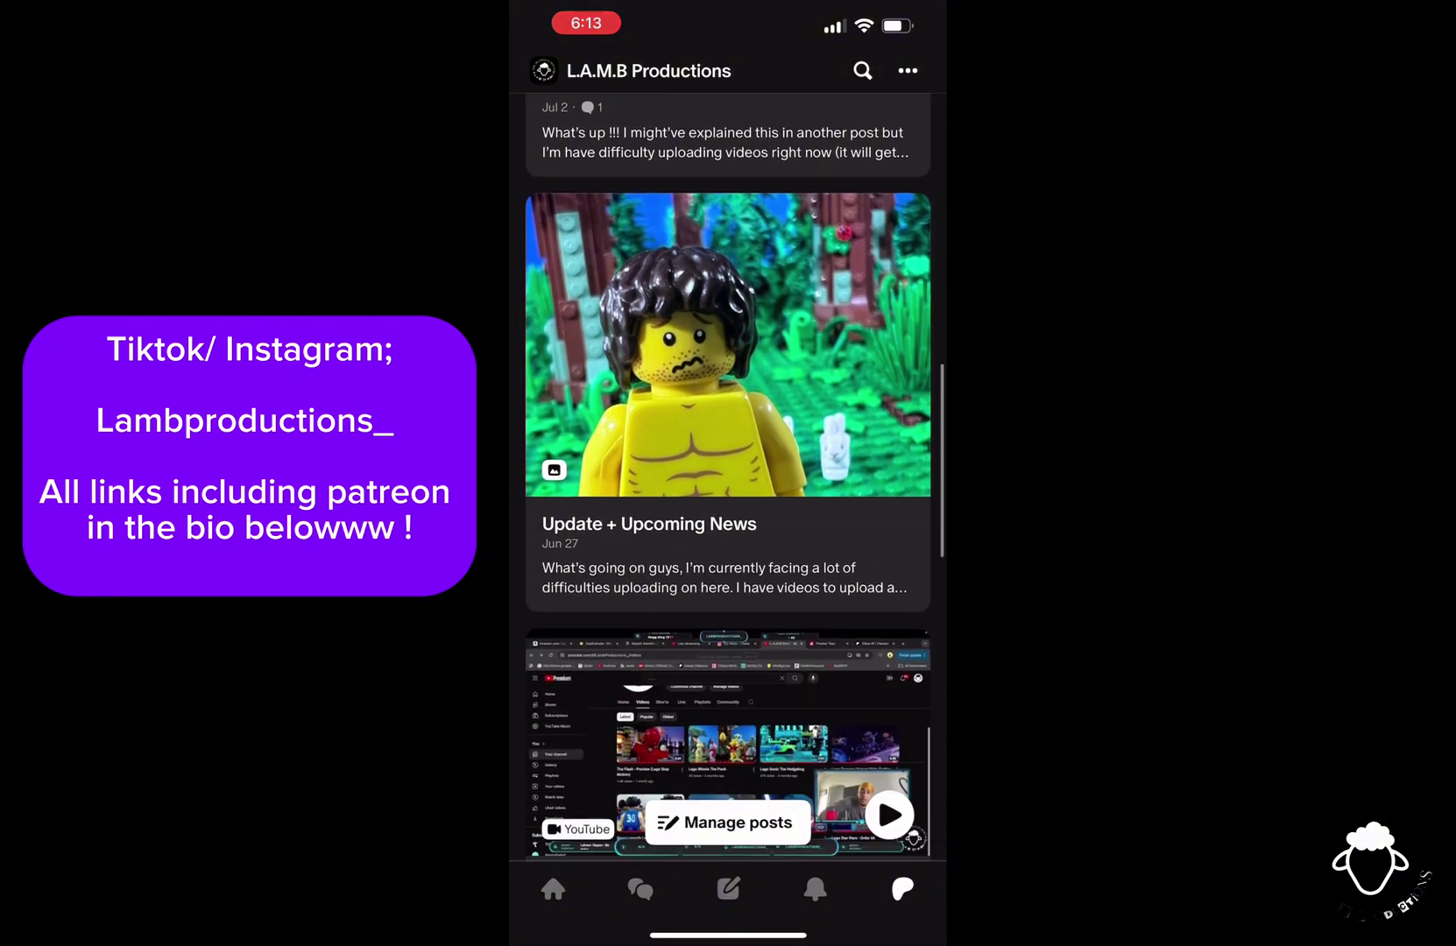
pyautogui.scroll(-8, 727, 473)
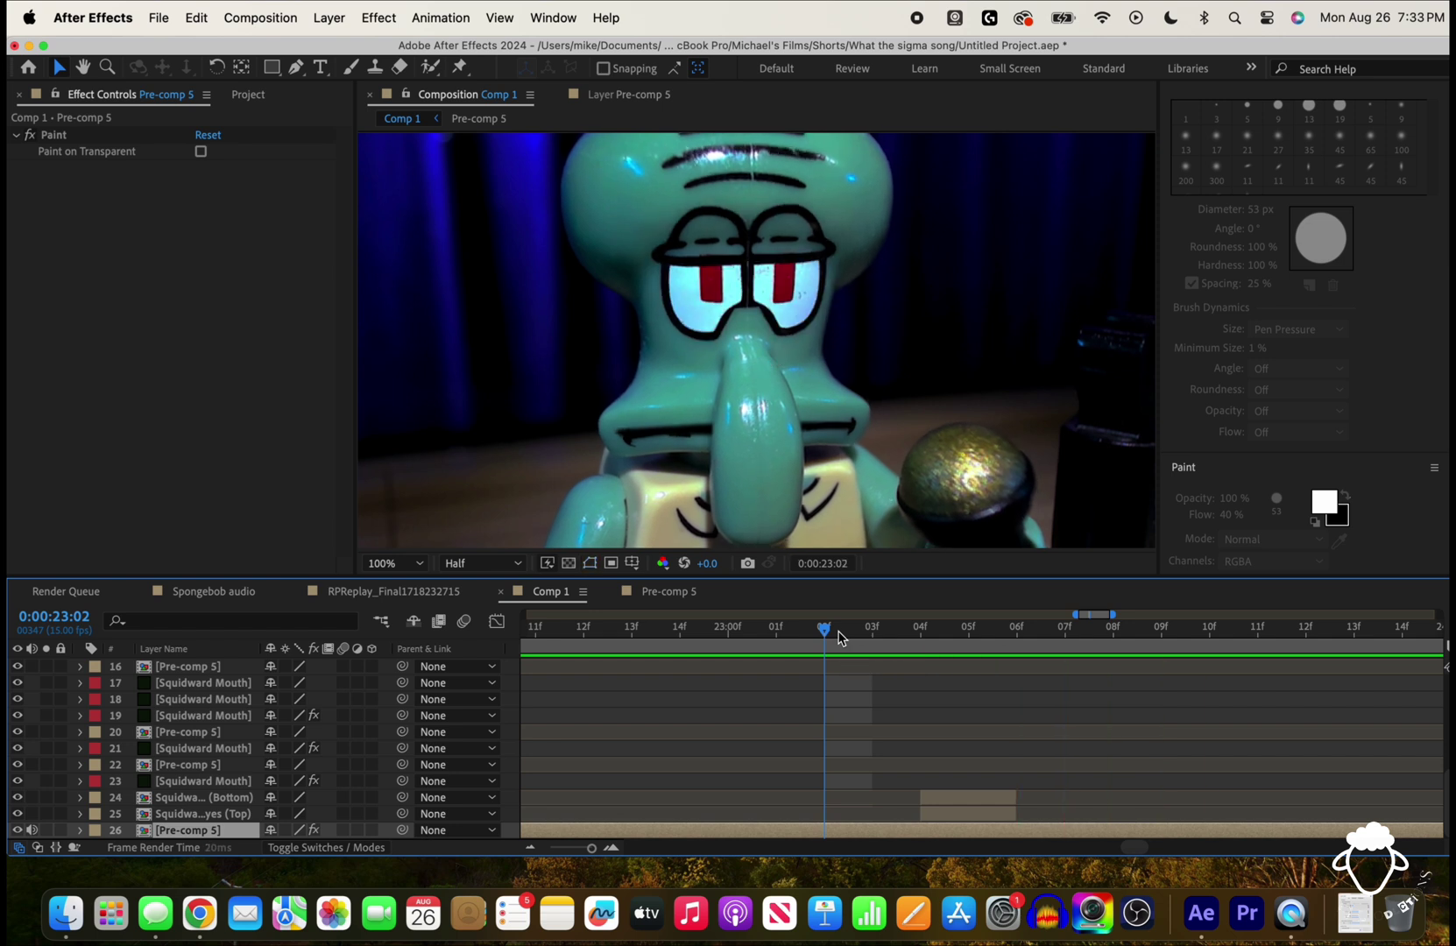
# Step: Switch back to After Effects and preview the blink in Comp 1 from 0:00:23:02
pyautogui.press('space')
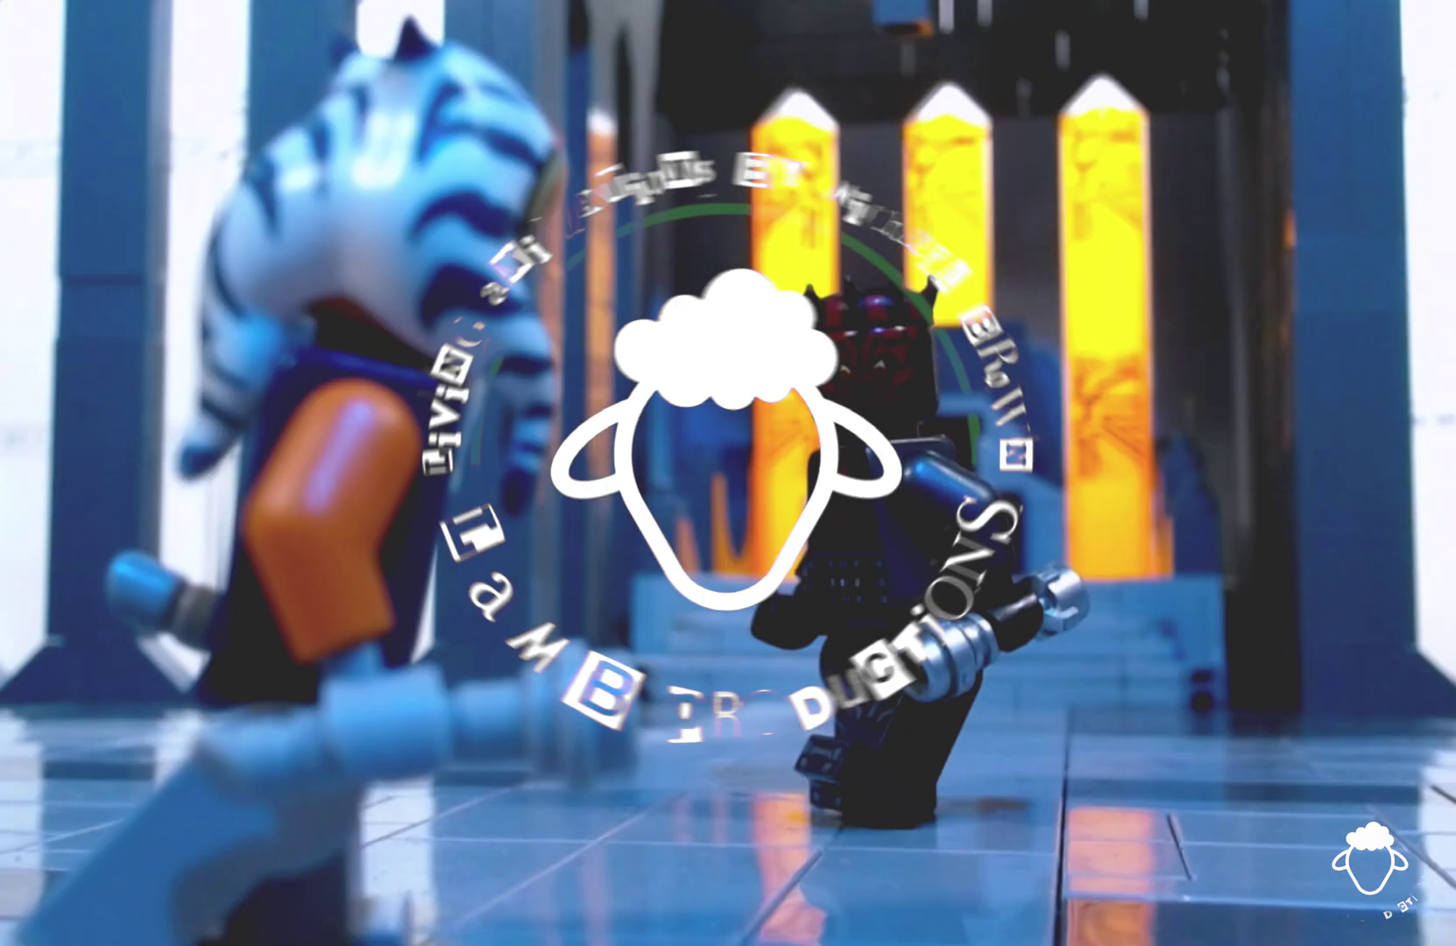